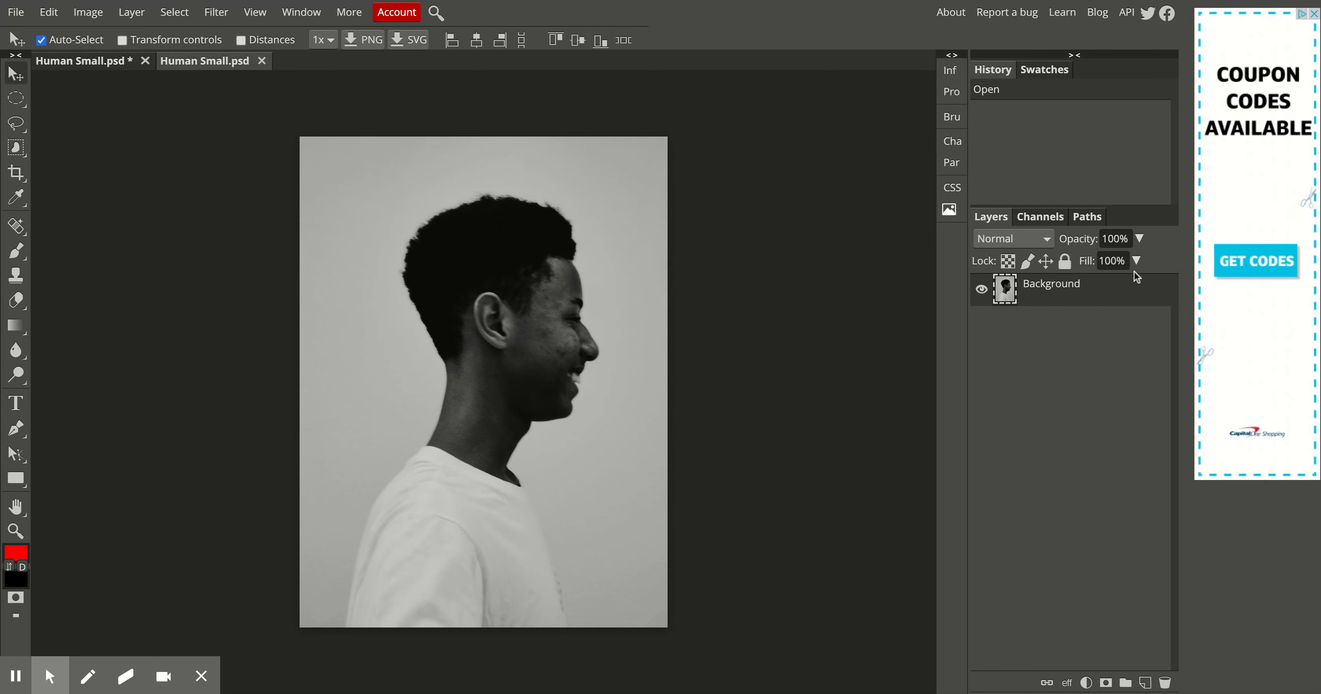
- Duplicate the Background layer and place the copy beneath the original in the layer stack
{"action": "left_click", "coordinate": [1108, 290]}
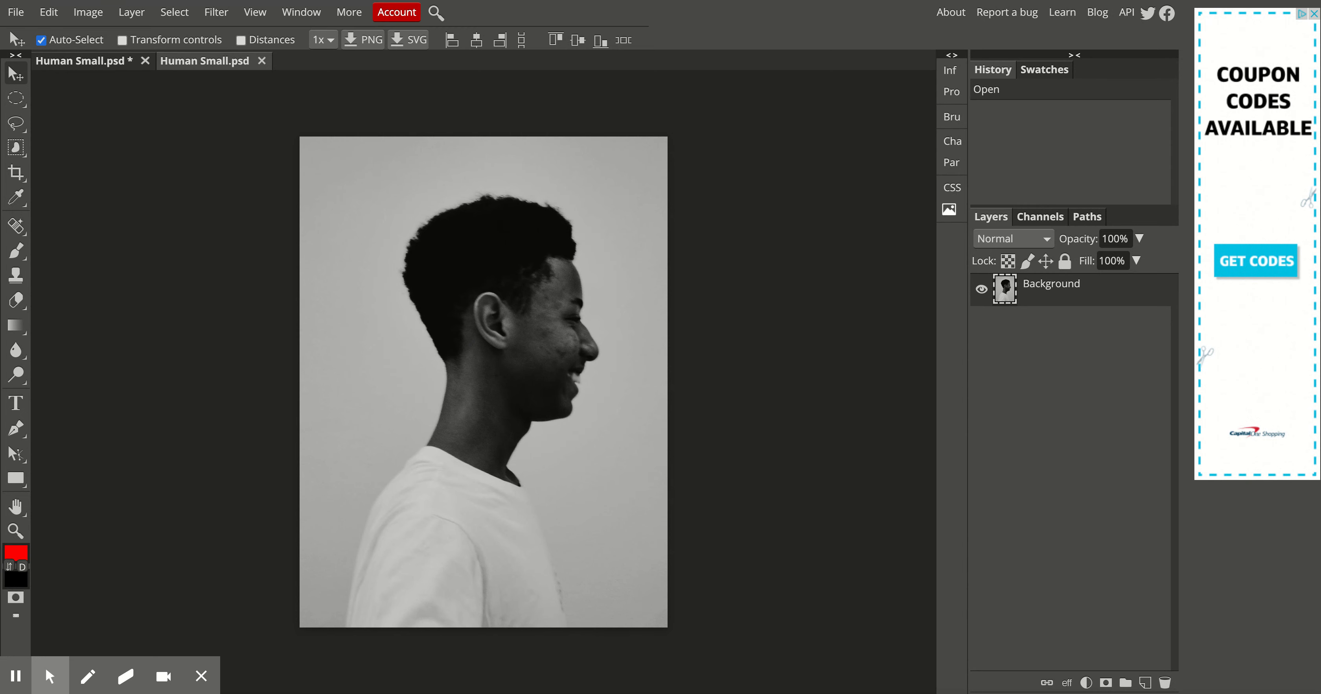
{"action": "right_click", "coordinate": [1077, 294]}
{"action": "left_click", "coordinate": [1131, 302]}
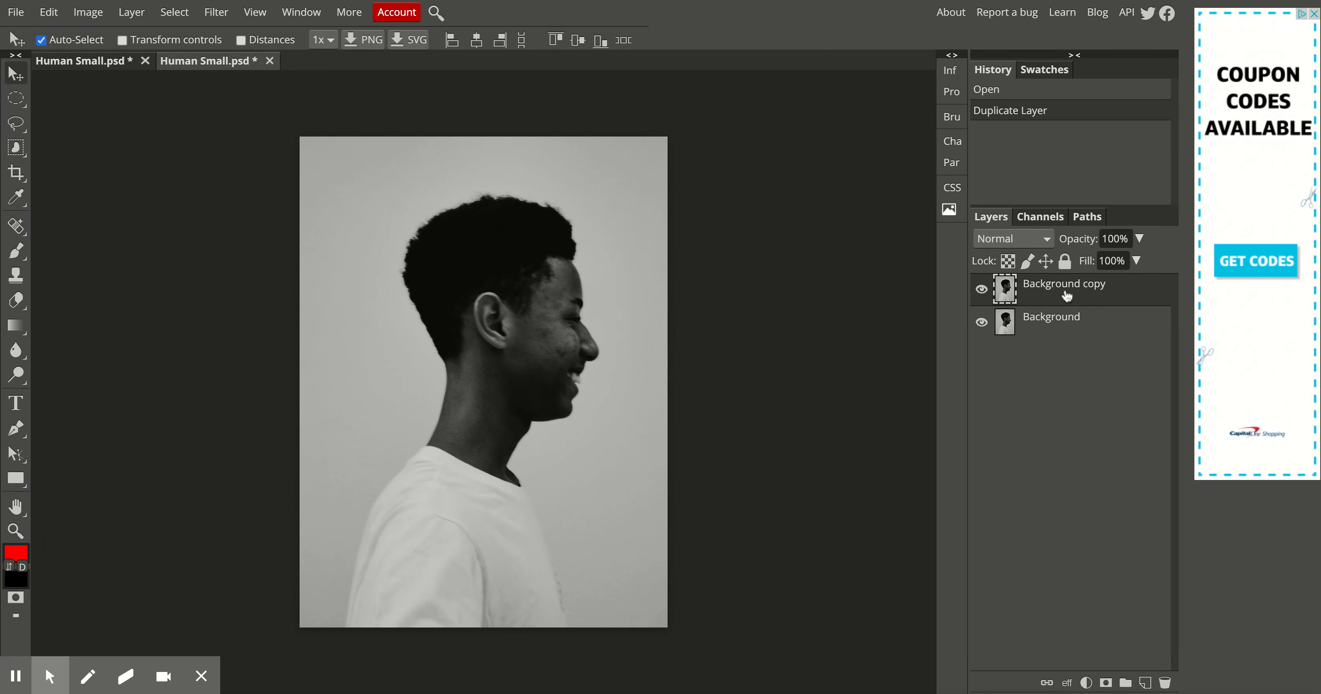
{"action": "left_click_drag", "start_coordinate": [1059, 285], "coordinate": [1058, 330]}
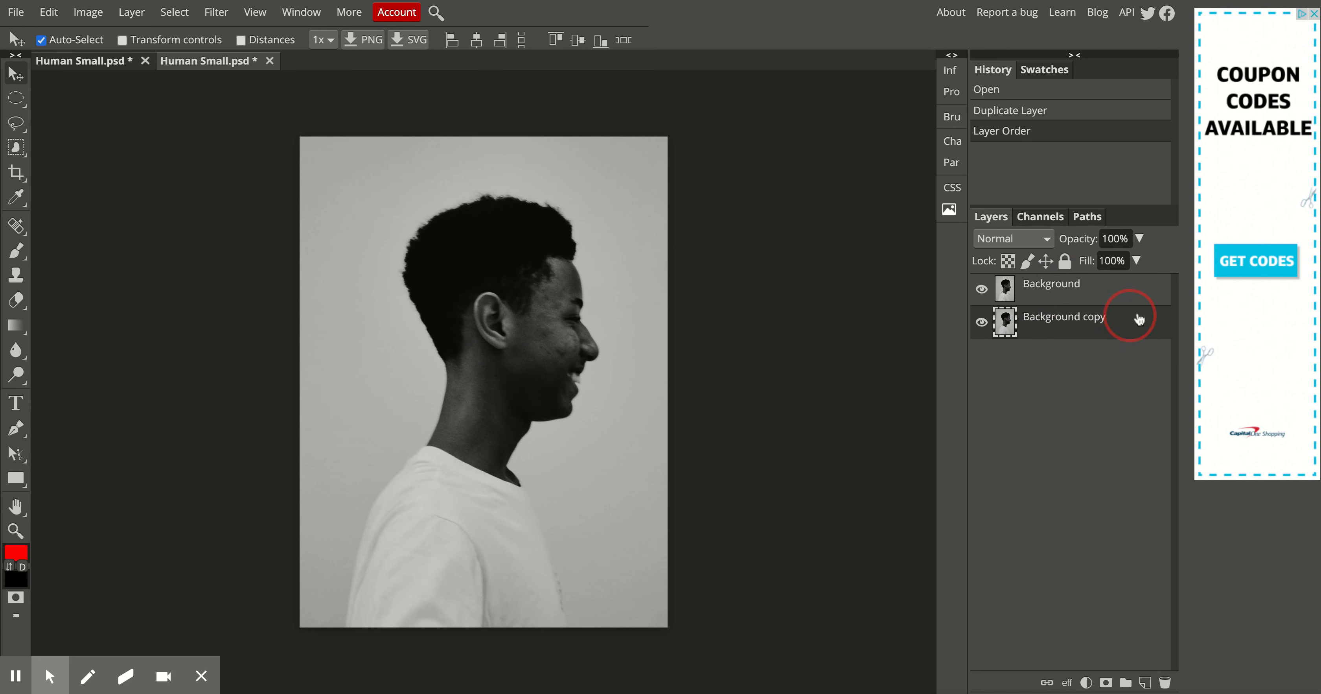
- Fully lock and hide the Background copy layer, and make the original Background layer active
{"action": "left_click", "coordinate": [1061, 267]}
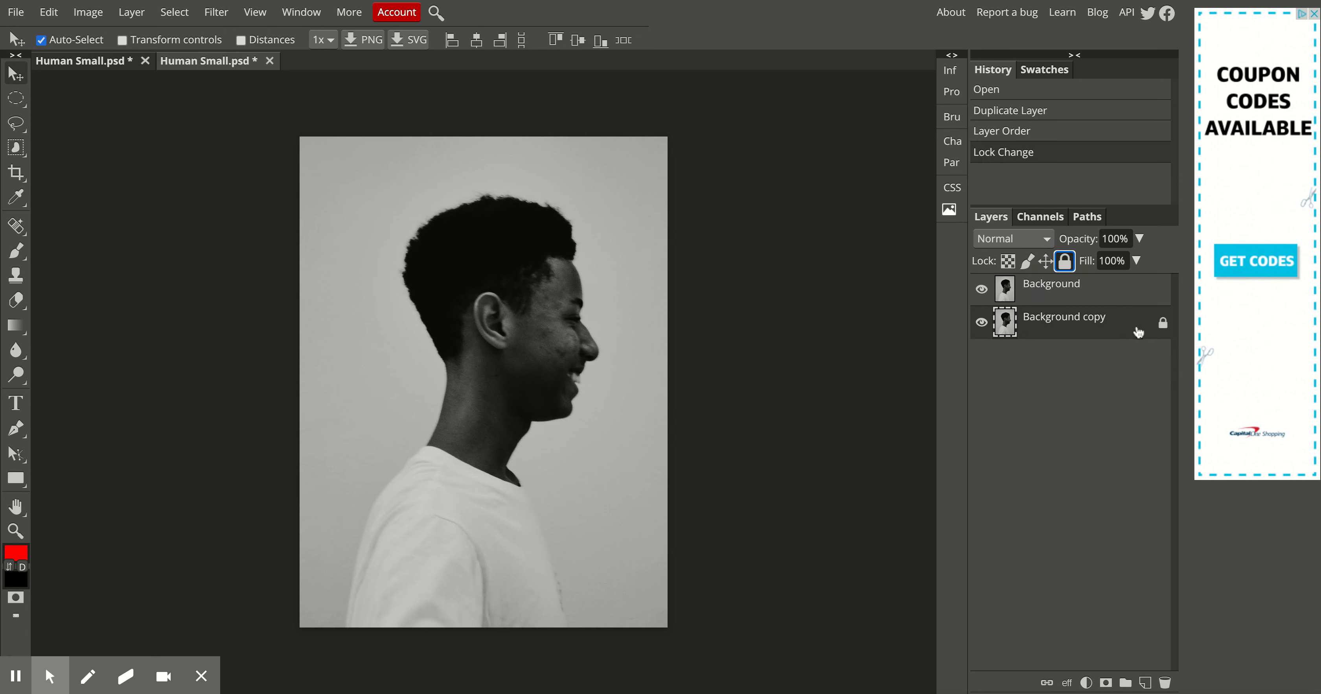
{"action": "left_click", "coordinate": [983, 324]}
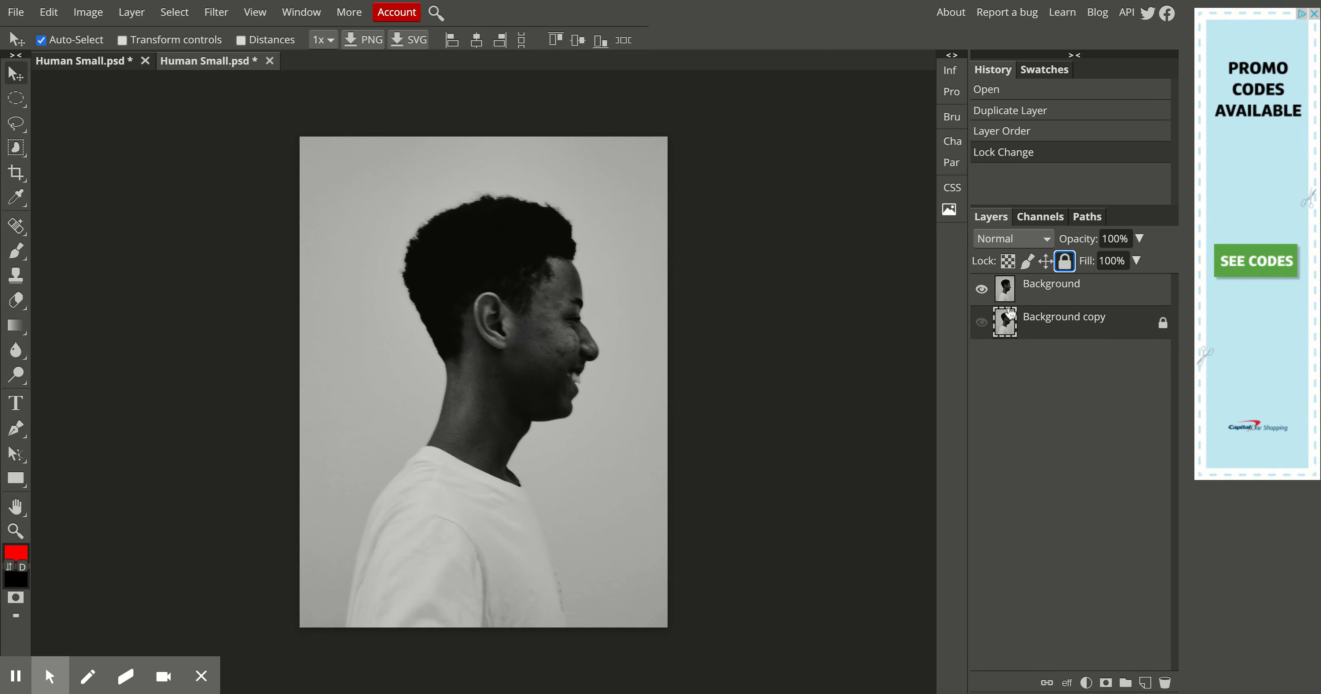
{"action": "left_click", "coordinate": [1072, 294]}
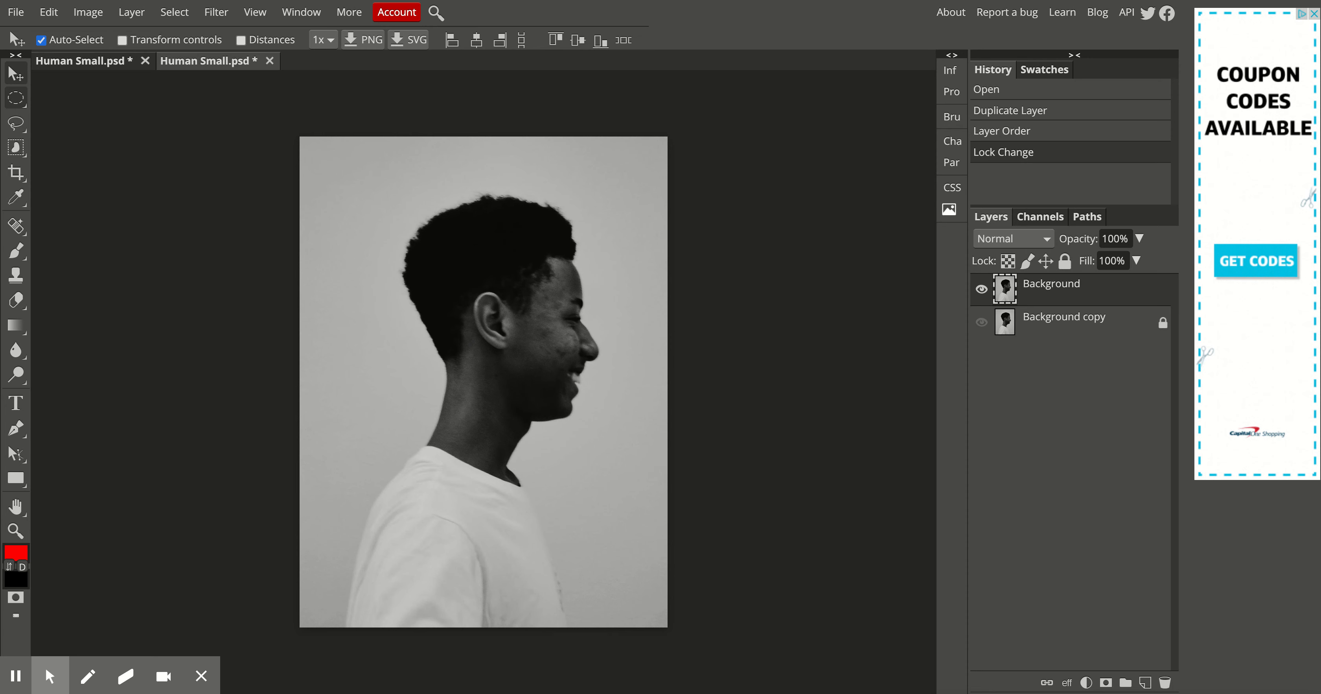
- Try an elliptical selection around the man's head, and undo it together with the accidental layer move
{"action": "left_click", "coordinate": [16, 99]}
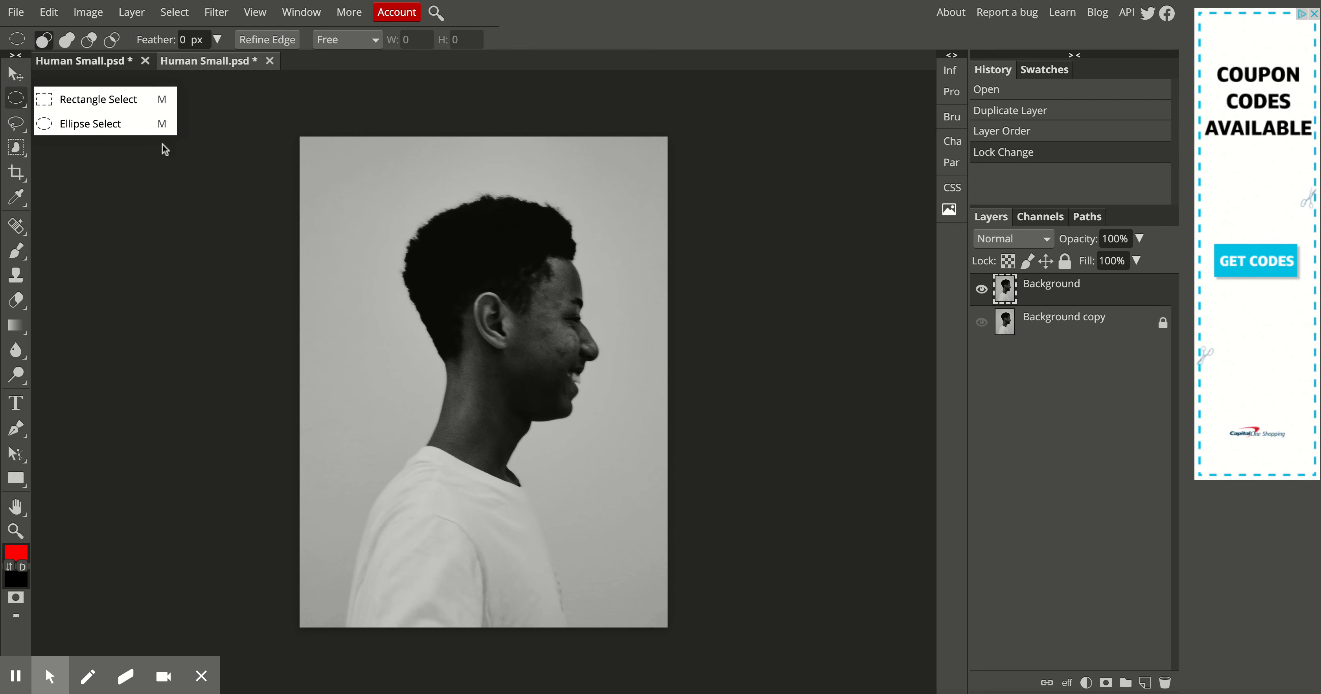
{"action": "left_click", "coordinate": [381, 181]}
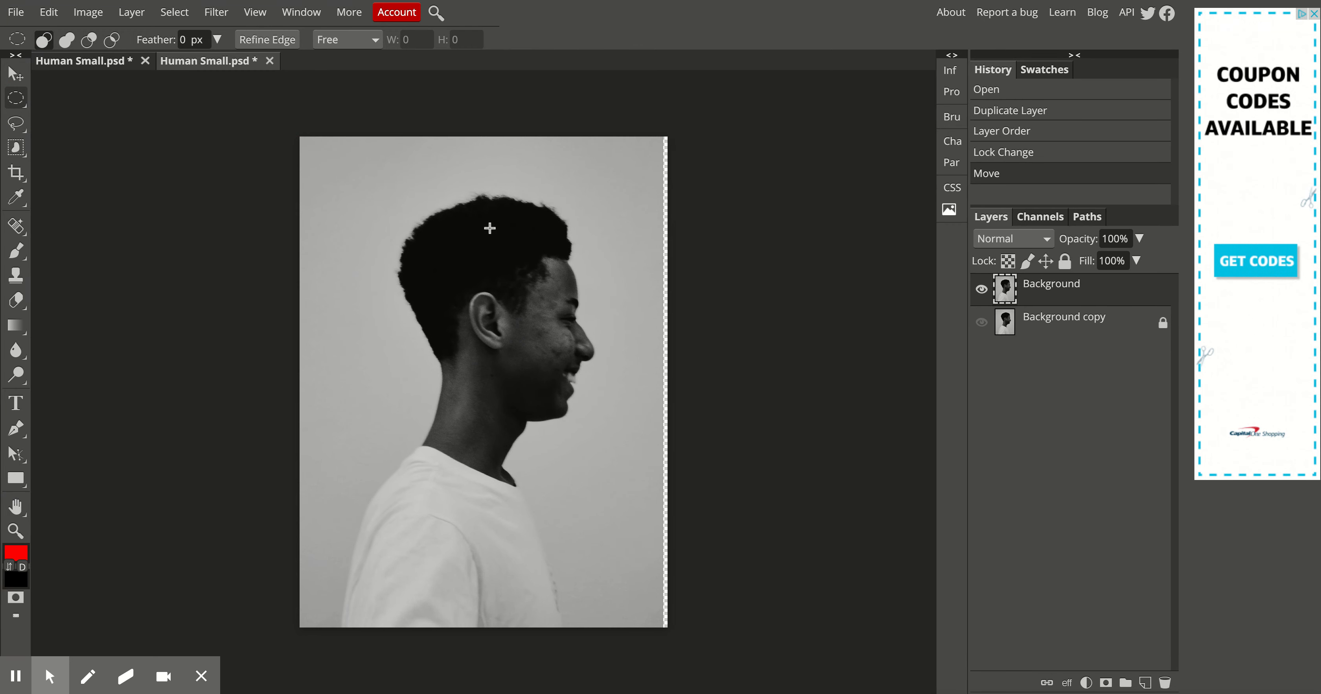
{"action": "left_click_drag", "start_coordinate": [369, 196], "coordinate": [658, 431]}
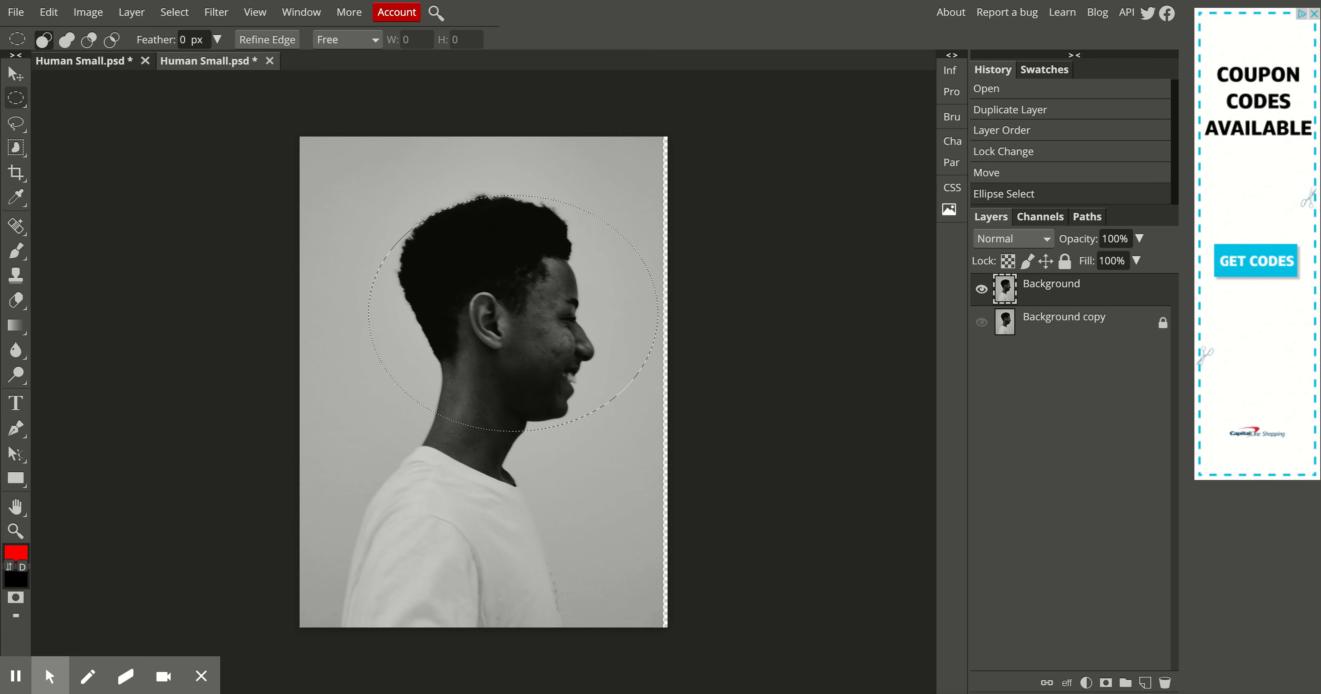
{"action": "key", "text": "ctrl+d"}
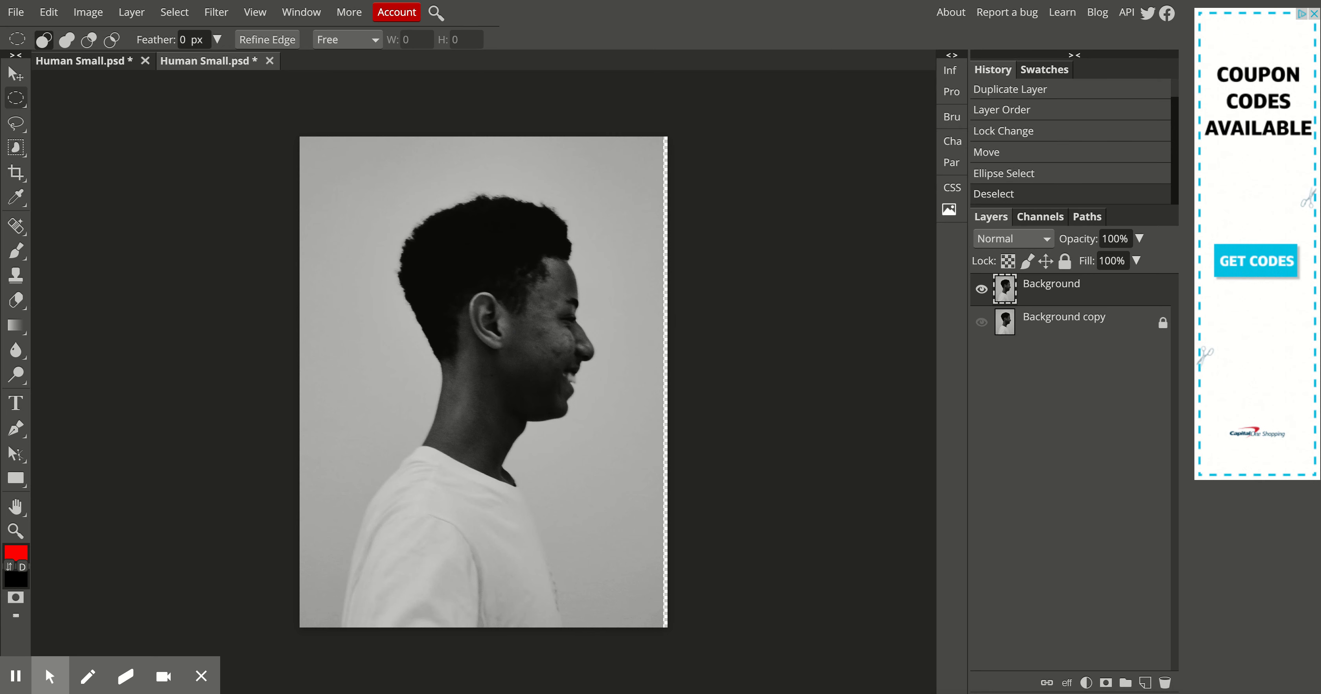
{"action": "left_click", "coordinate": [50, 15]}
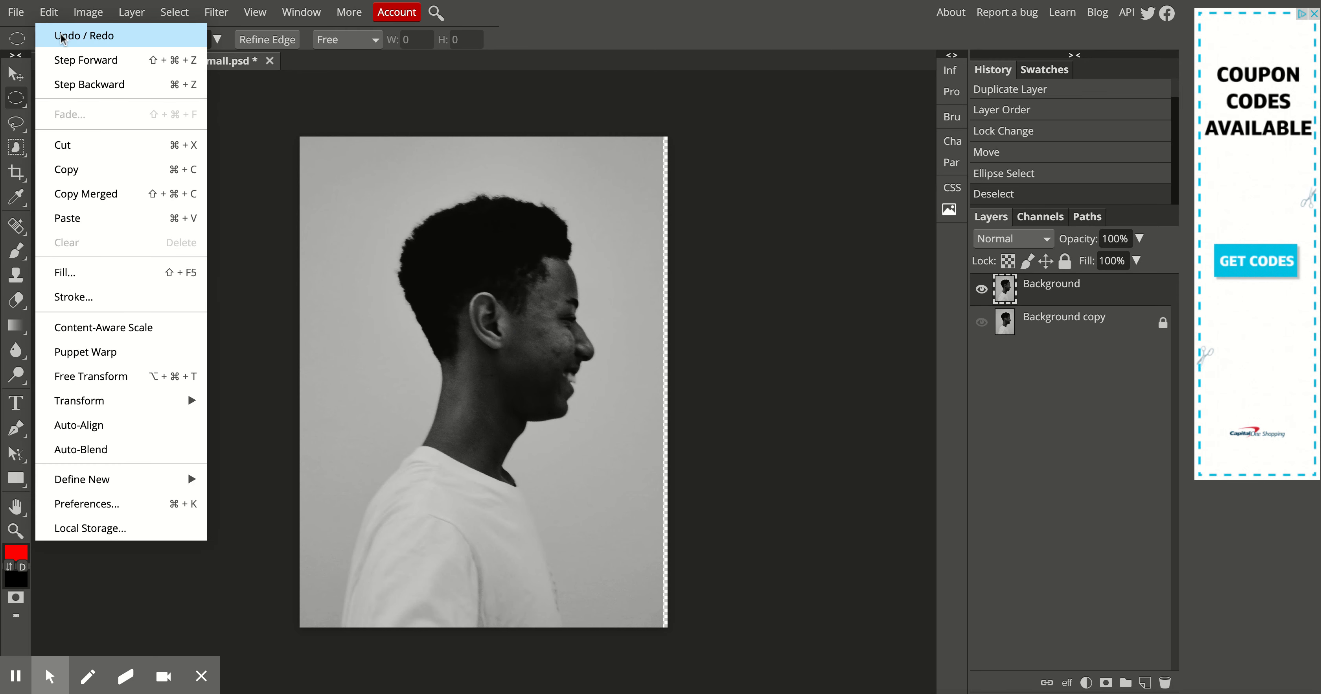
{"action": "left_click", "coordinate": [62, 36]}
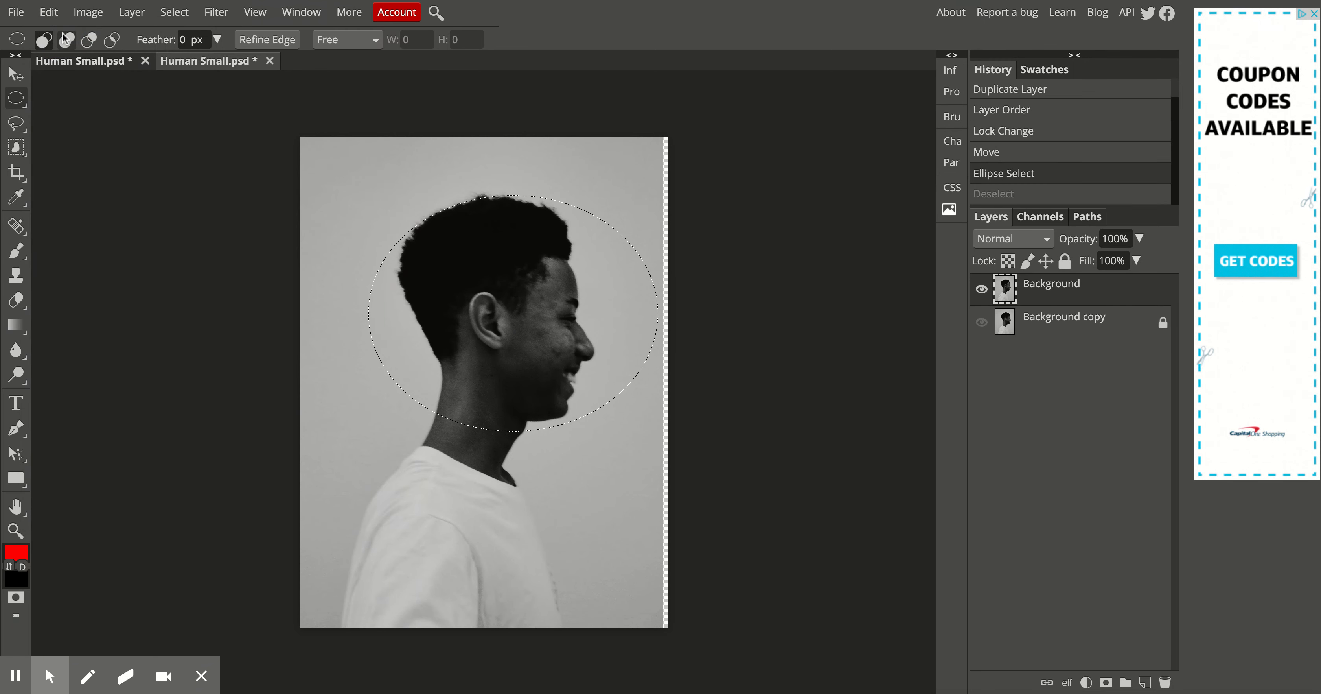
{"action": "key", "text": "ctrl+z"}
{"action": "key", "text": "ctrl+z"}
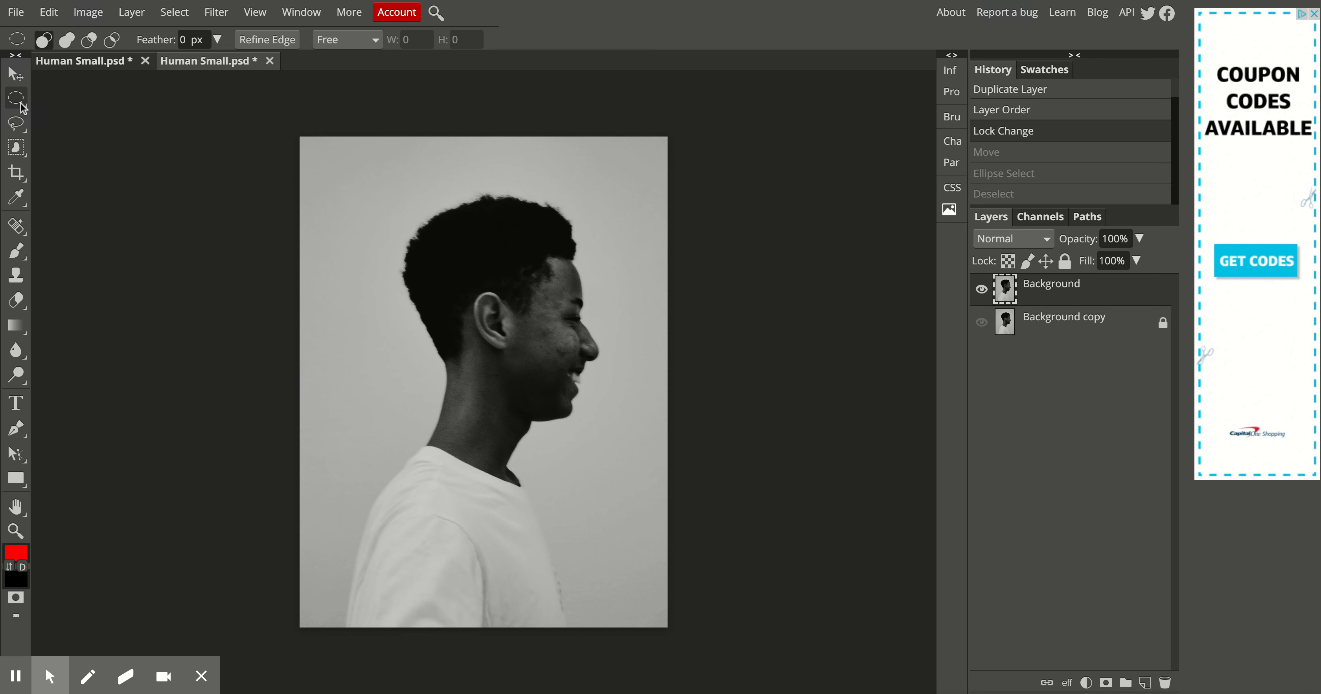
- Try a loose freehand Lasso selection around the man's head and neck, and deselect it
{"action": "left_click", "coordinate": [19, 124]}
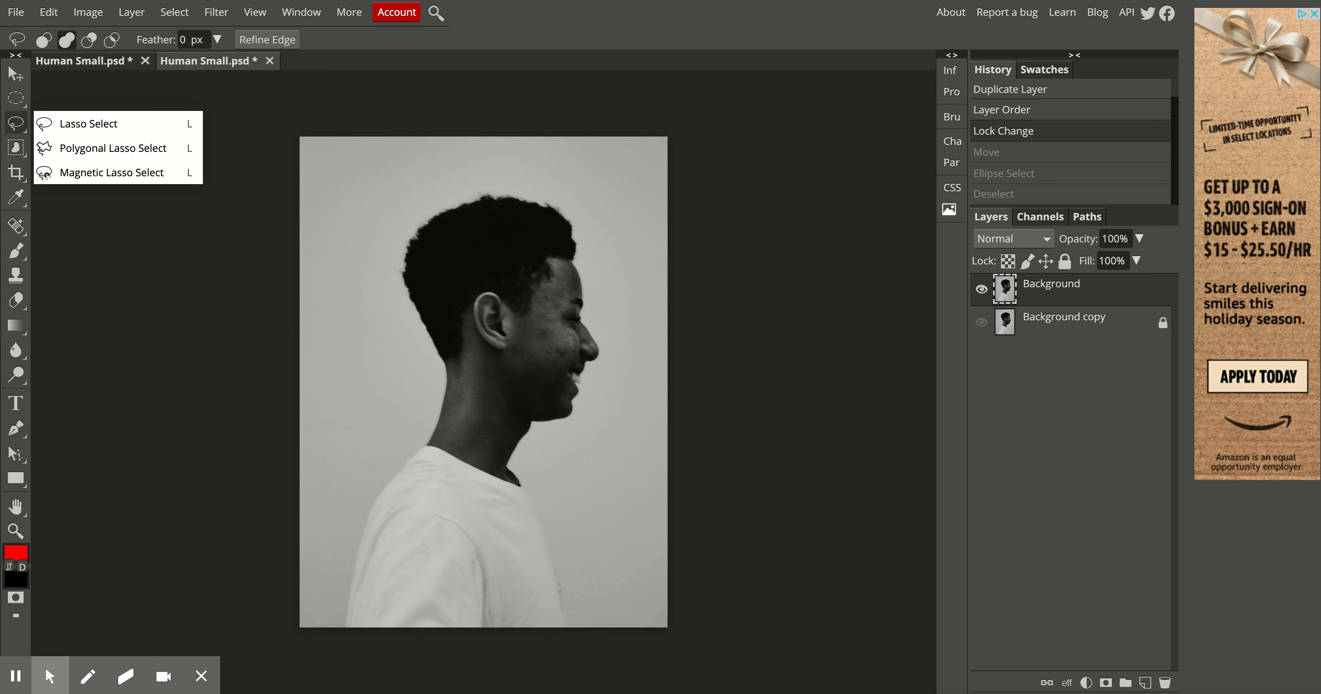
{"action": "left_click", "coordinate": [72, 125]}
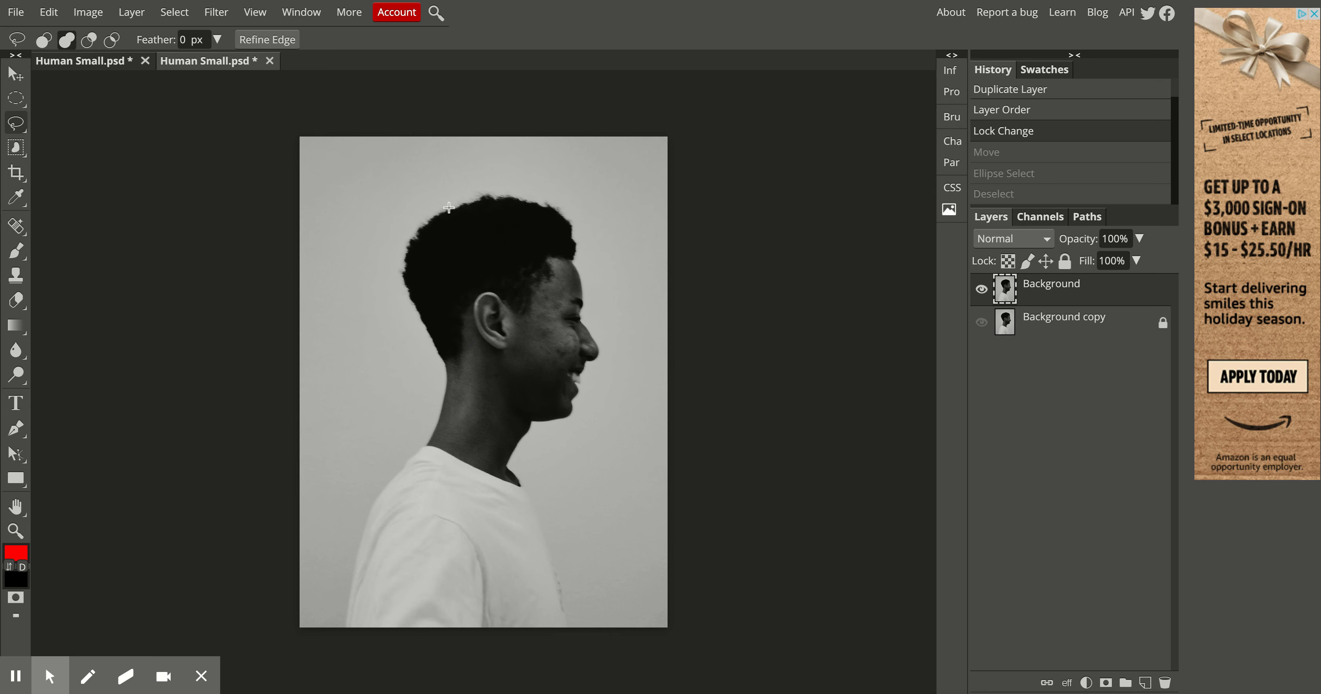
{"action": "mouse_move", "coordinate": [447, 205]}
{"action": "left_mouse_down"}
{"action": "mouse_move", "coordinate": [396, 267]}
{"action": "mouse_move", "coordinate": [420, 360]}
{"action": "mouse_move", "coordinate": [422, 444]}
{"action": "mouse_move", "coordinate": [440, 466]}
{"action": "mouse_move", "coordinate": [639, 458]}
{"action": "mouse_move", "coordinate": [681, 356]}
{"action": "mouse_move", "coordinate": [663, 179]}
{"action": "mouse_move", "coordinate": [631, 160]}
{"action": "mouse_move", "coordinate": [511, 184]}
{"action": "mouse_move", "coordinate": [522, 167]}
{"action": "mouse_move", "coordinate": [505, 190]}
{"action": "mouse_move", "coordinate": [442, 205]}
{"action": "left_mouse_up"}
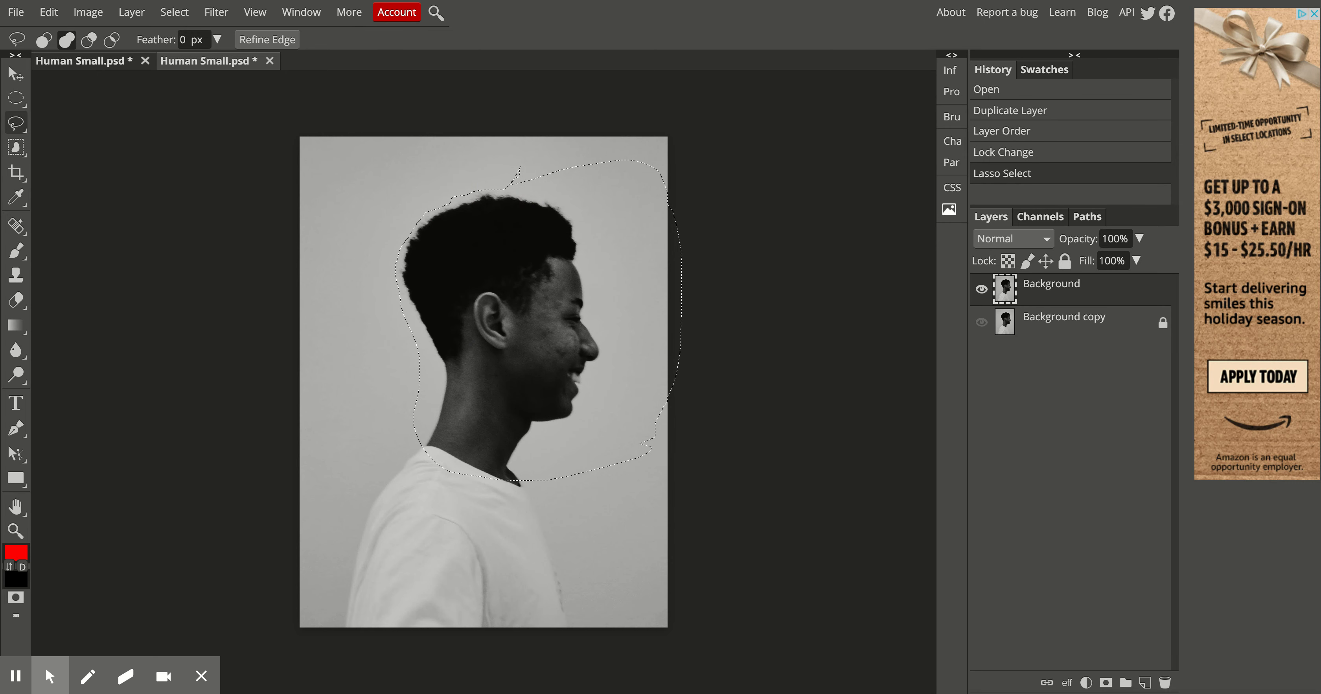
{"action": "key", "text": "ctrl+d"}
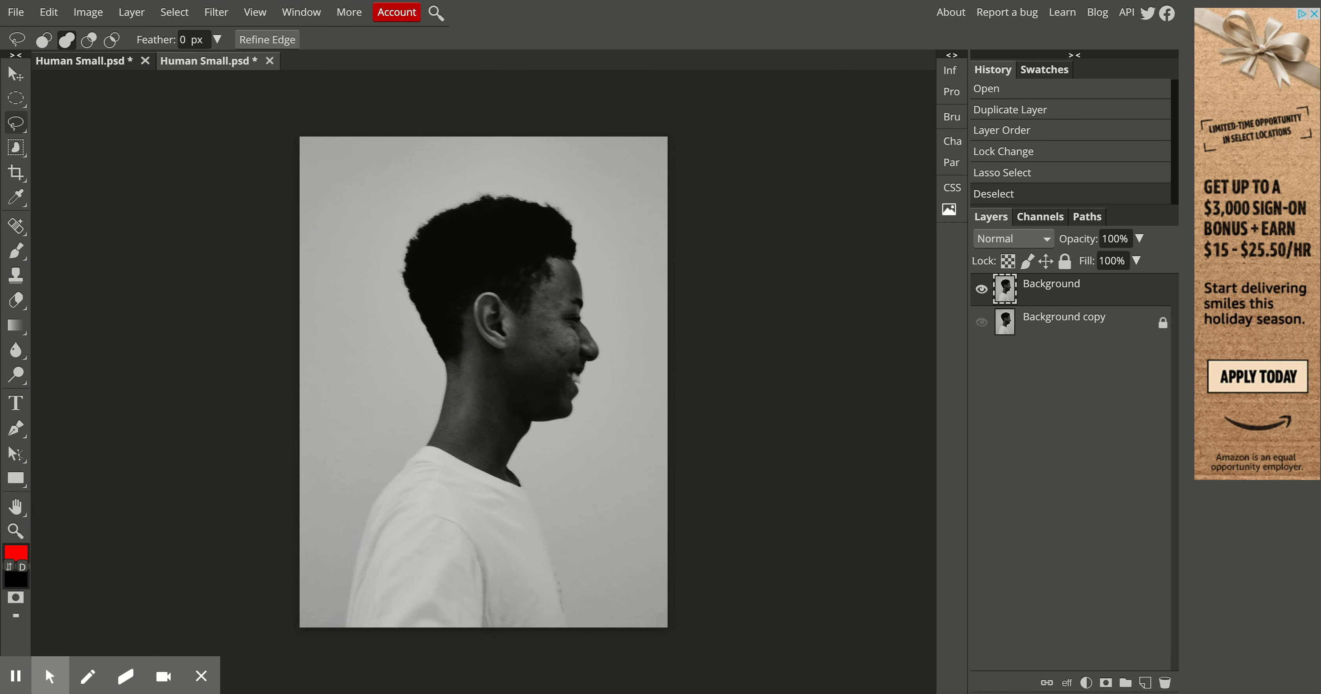
- Try to outline the head and neck point by point with straight lasso segments, and clear the selection
{"action": "left_click", "coordinate": [16, 128]}
{"action": "left_click", "coordinate": [58, 149]}
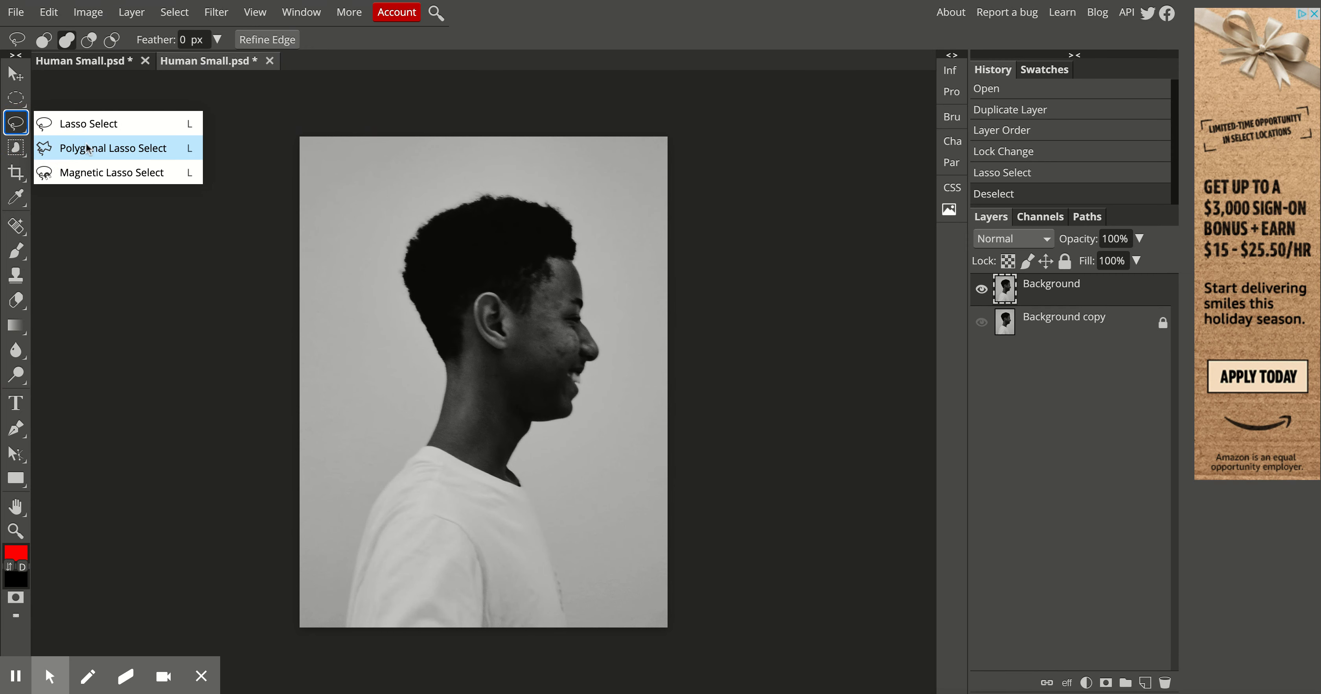
{"action": "left_click", "coordinate": [480, 190]}
{"action": "left_click", "coordinate": [425, 207]}
{"action": "left_click", "coordinate": [398, 223]}
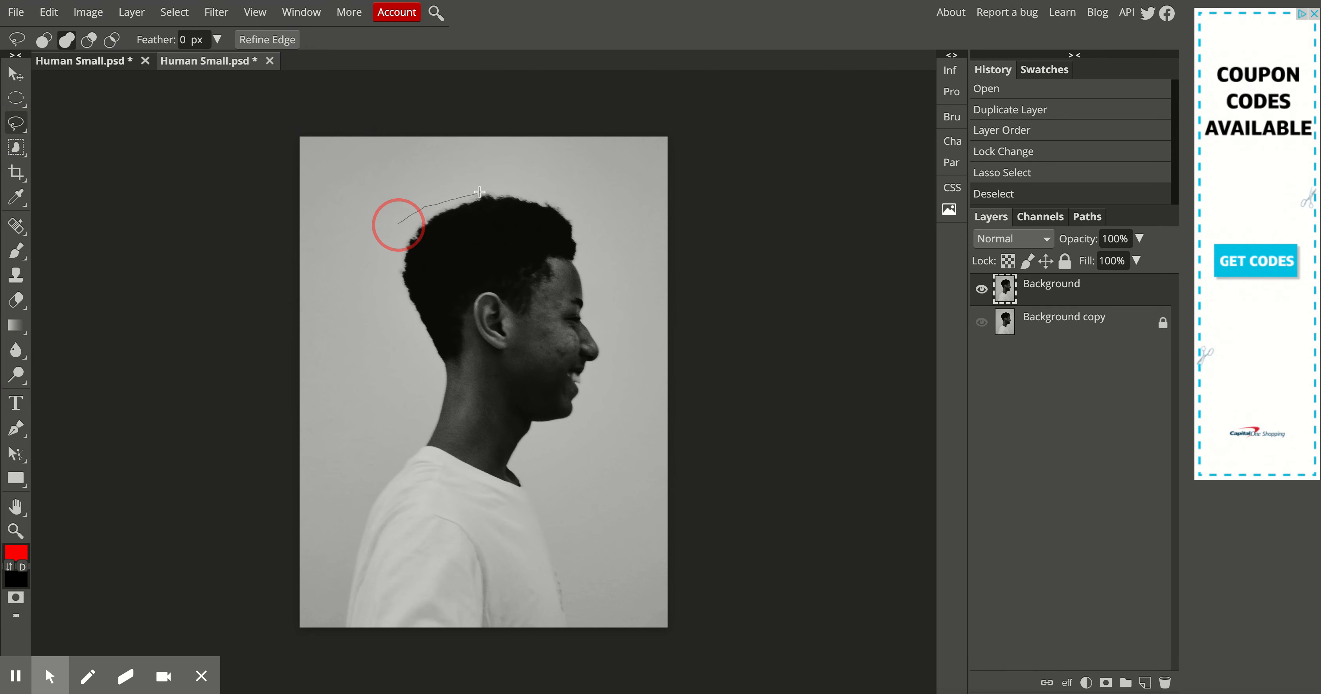
{"action": "left_click", "coordinate": [388, 265]}
{"action": "left_click", "coordinate": [409, 350]}
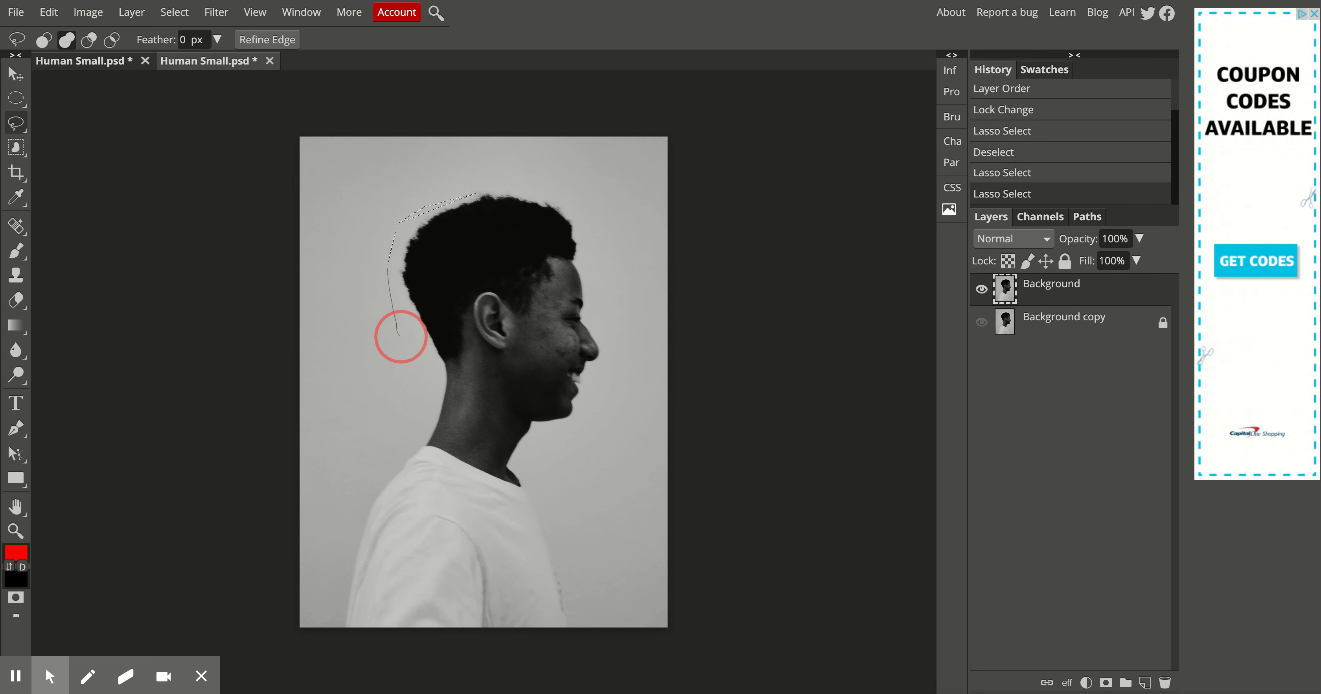
{"action": "left_click", "coordinate": [388, 412]}
{"action": "left_click", "coordinate": [417, 437]}
{"action": "left_click", "coordinate": [425, 446]}
{"action": "left_click", "coordinate": [561, 488]}
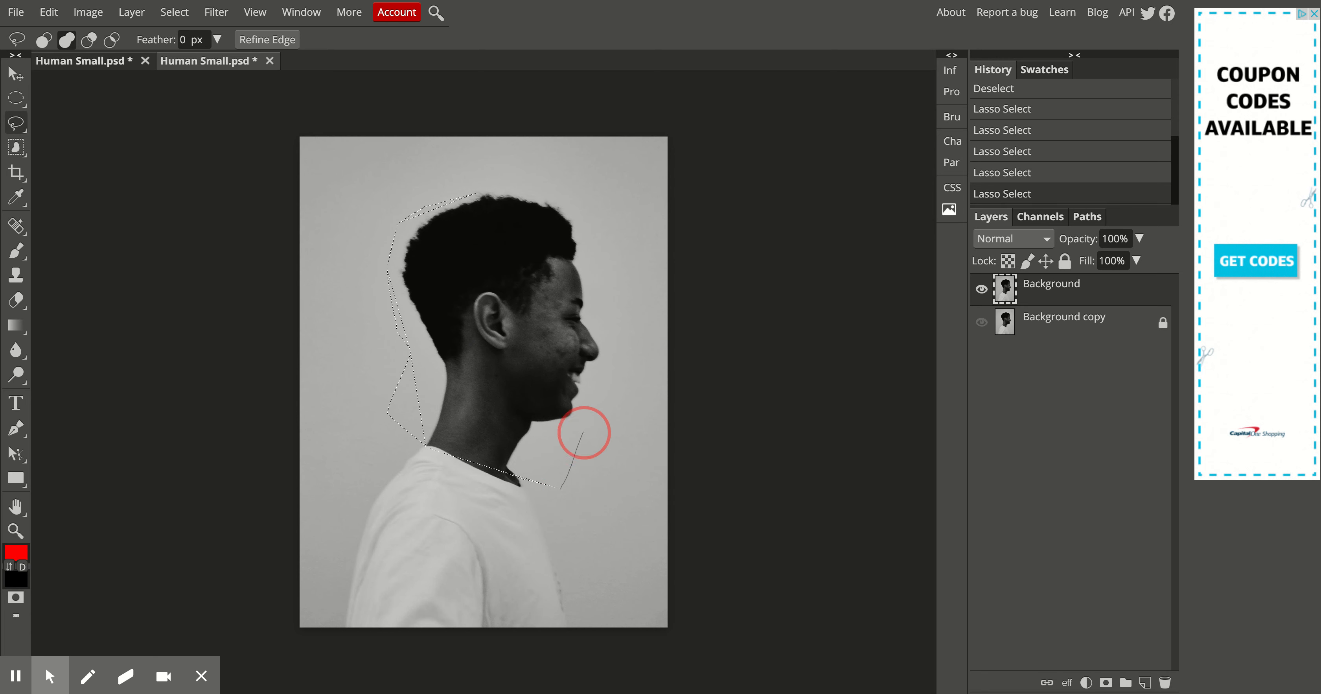
{"action": "left_click", "coordinate": [602, 405]}
{"action": "left_click", "coordinate": [619, 334]}
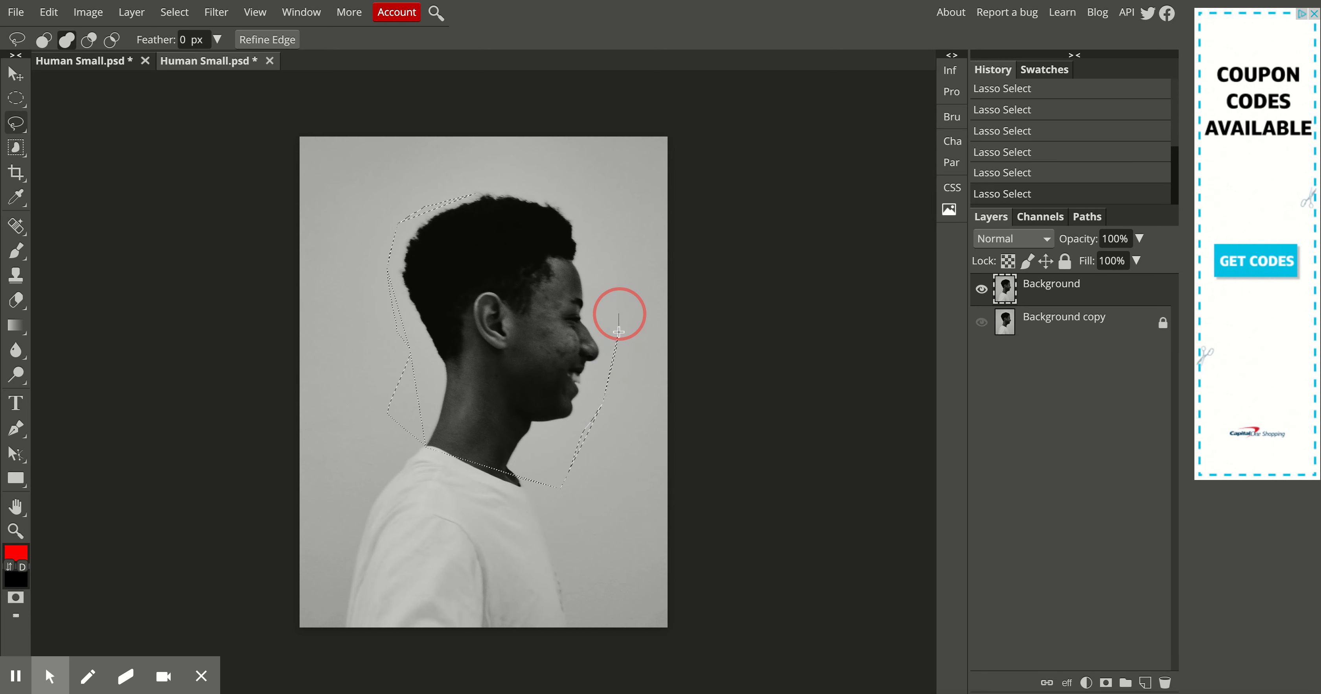
{"action": "left_click", "coordinate": [605, 149]}
{"action": "left_click", "coordinate": [453, 178]}
{"action": "left_click", "coordinate": [467, 194]}
{"action": "left_click", "coordinate": [500, 191]}
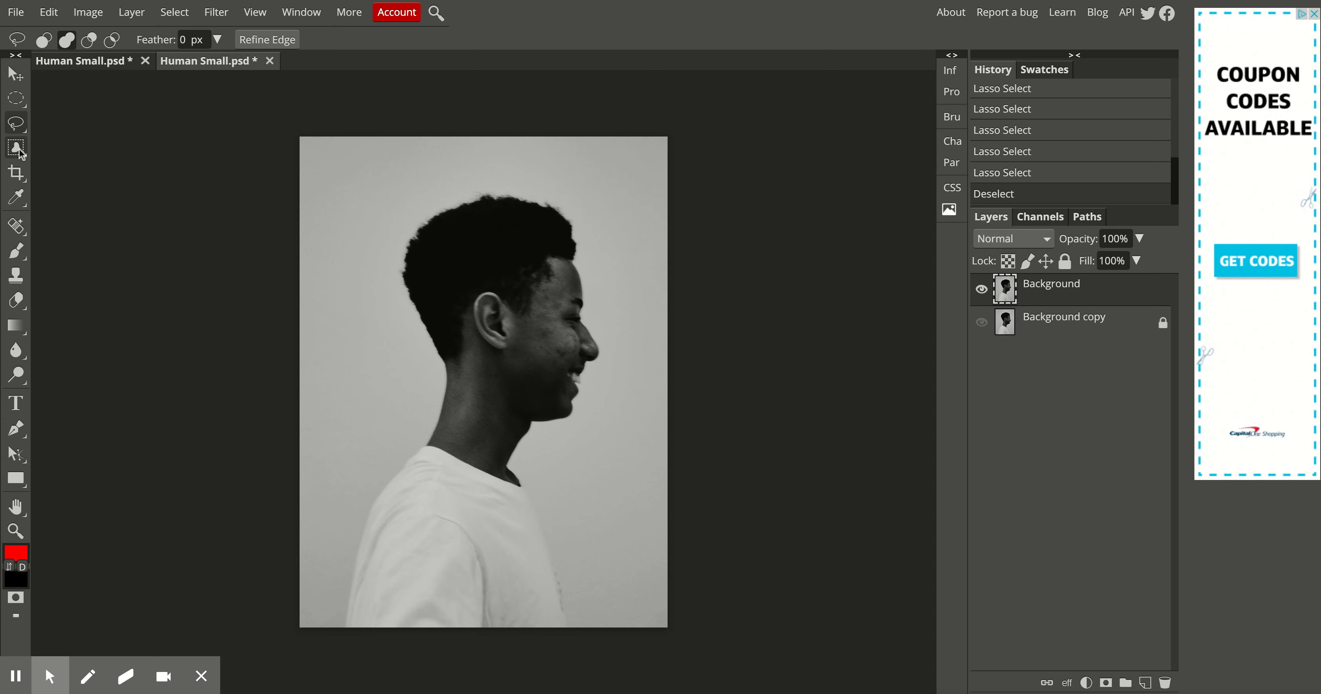
- Try tracing the back of the head closely with the Lasso, and deselect it
{"action": "right_click", "coordinate": [15, 123]}
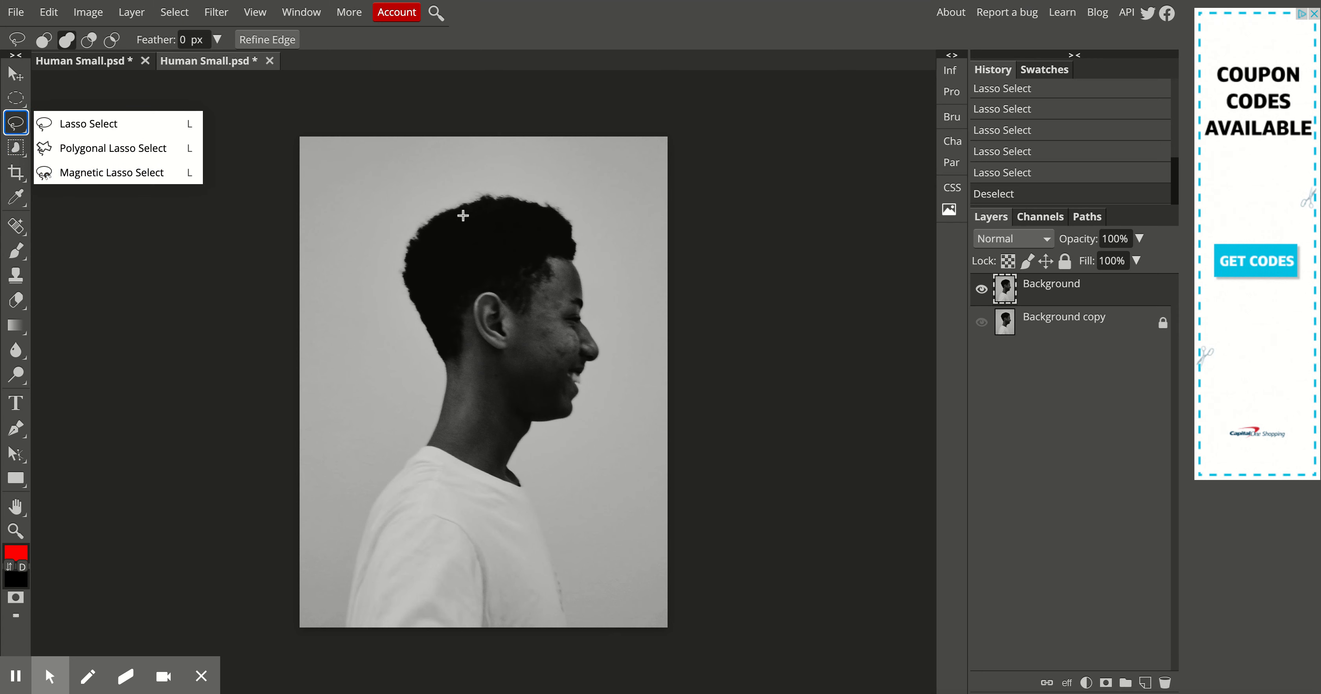
{"action": "left_click", "coordinate": [442, 212]}
{"action": "mouse_move", "coordinate": [447, 210]}
{"action": "left_mouse_down"}
{"action": "mouse_move", "coordinate": [402, 269]}
{"action": "mouse_move", "coordinate": [442, 378]}
{"action": "left_mouse_up"}
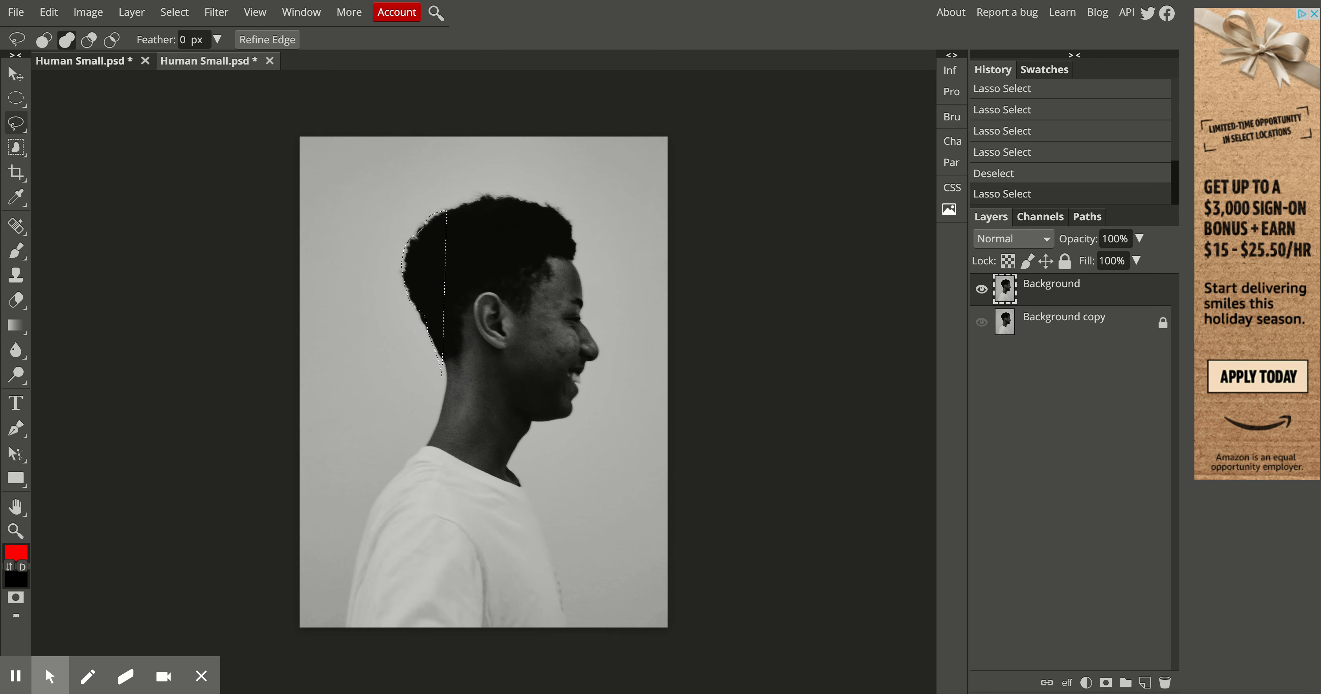
{"action": "key", "text": "ctrl+d"}
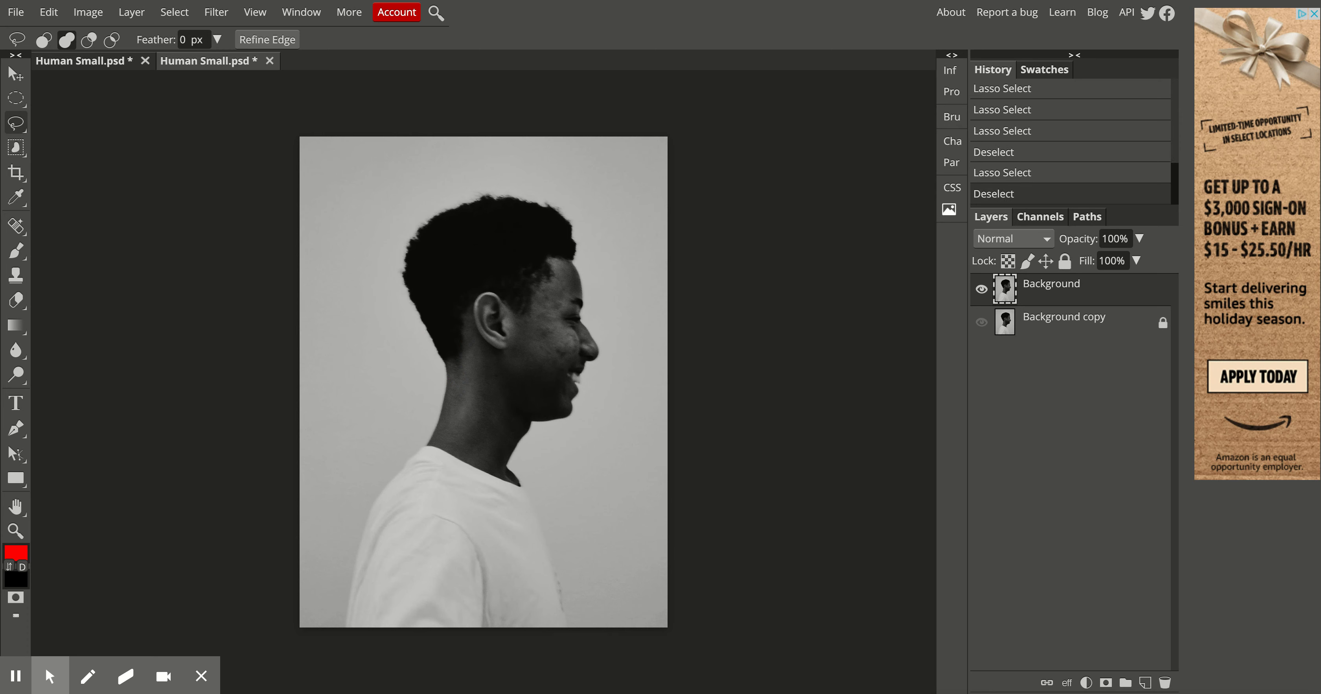
- Select the man's head and neck with the Object Selection tool by framing them from above the hair to the collar
{"action": "left_click", "coordinate": [9, 151]}
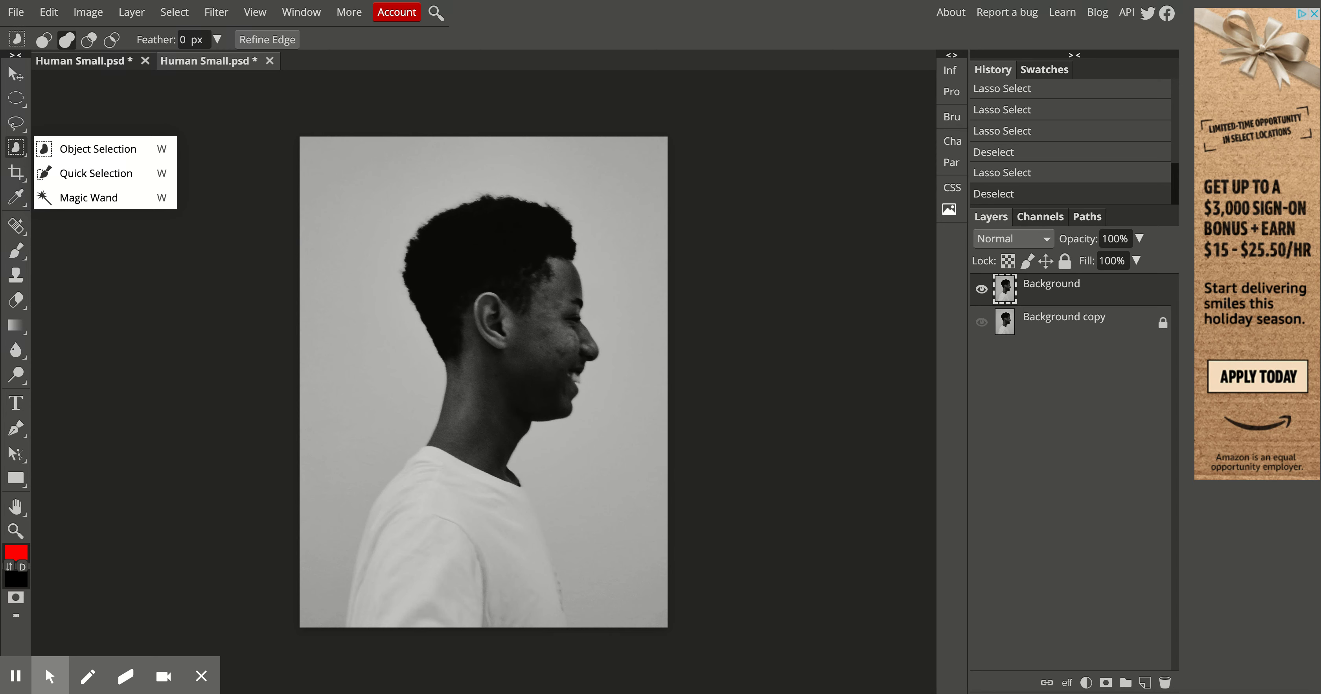
{"action": "left_click", "coordinate": [140, 150]}
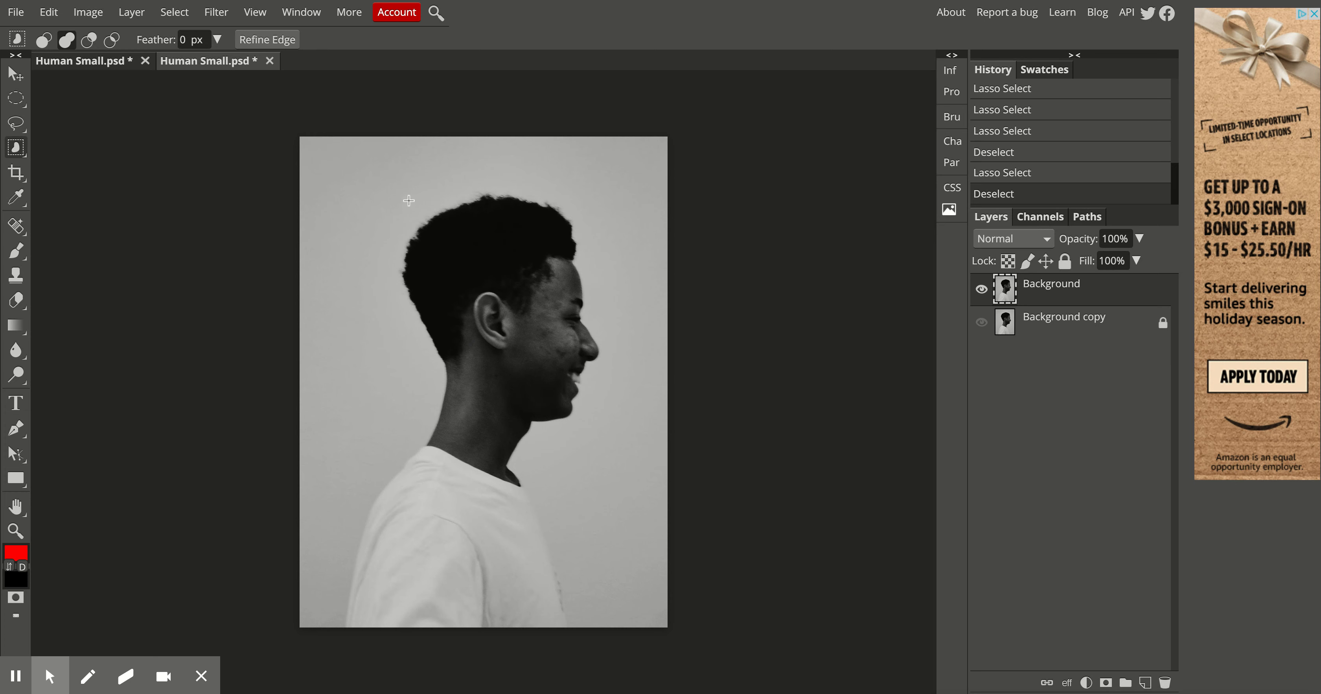
{"action": "left_click_drag", "start_coordinate": [396, 194], "coordinate": [609, 471]}
{"action": "left_click_drag", "start_coordinate": [609, 487], "coordinate": [610, 494]}
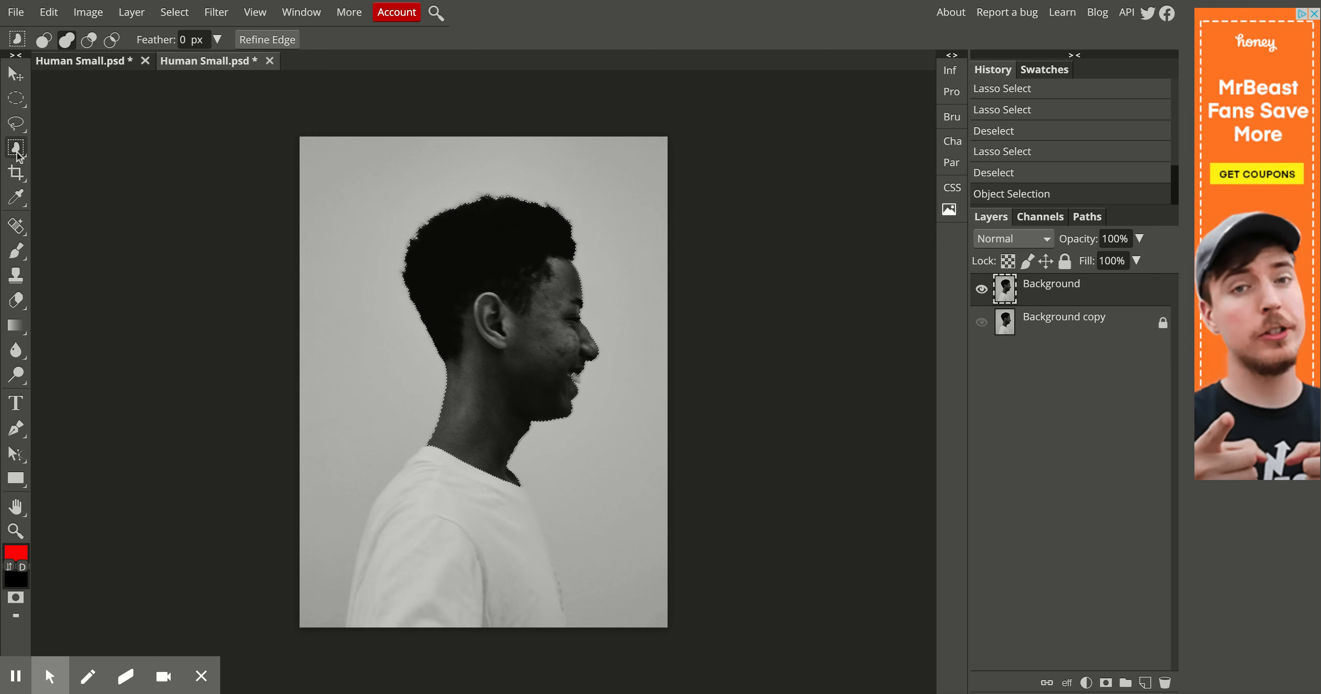
- Add the white shirt to the existing head selection by tracing its outline with the Lasso in add mode
{"action": "right_click", "coordinate": [16, 123]}
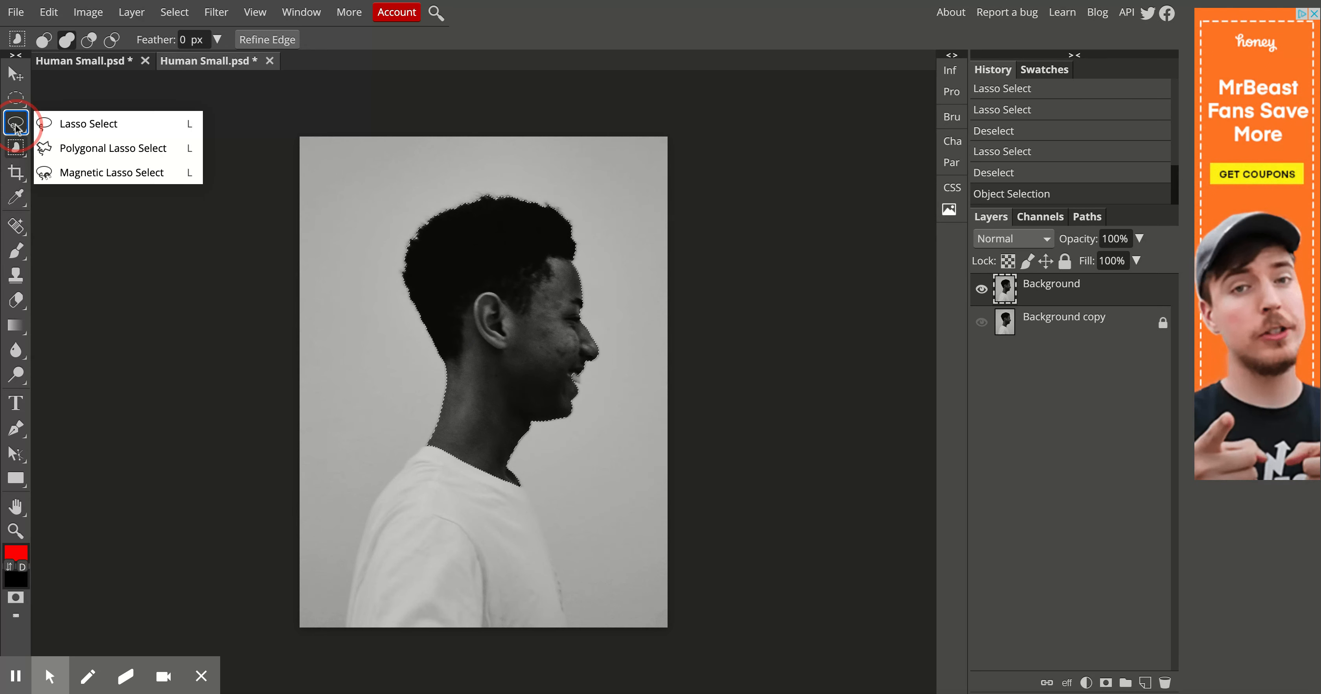
{"action": "left_click", "coordinate": [77, 125]}
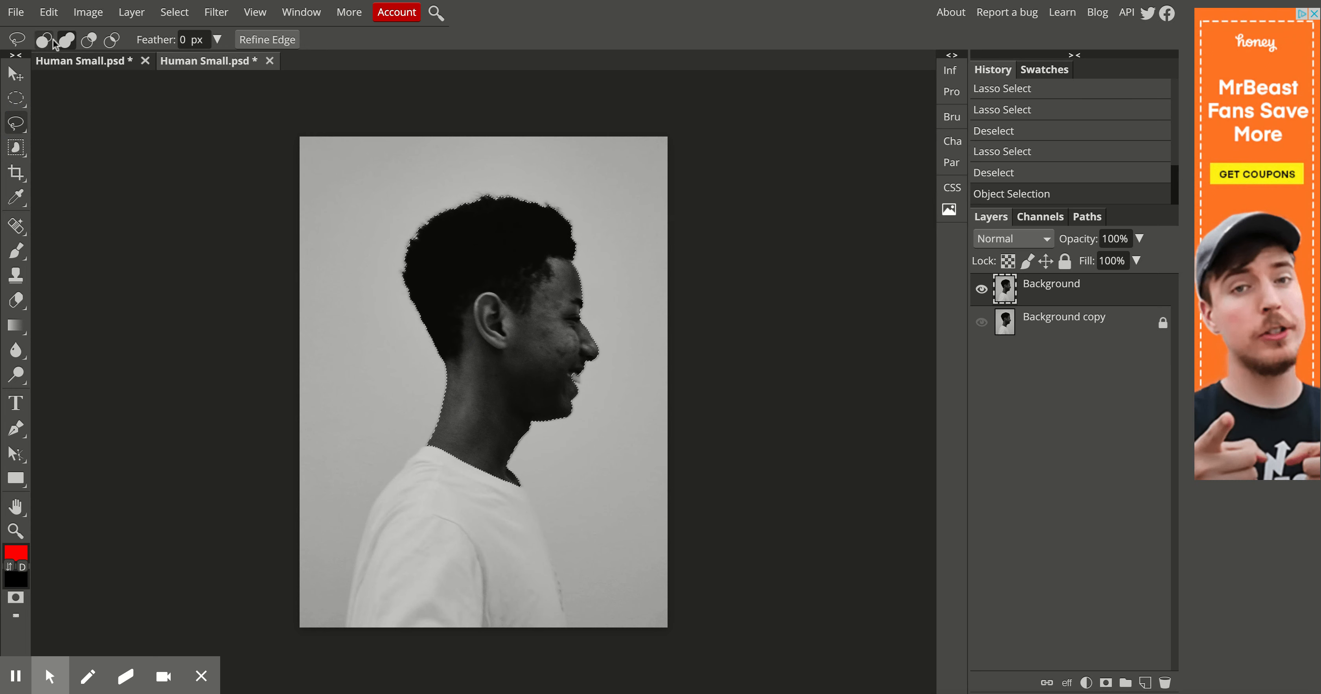
{"action": "left_click", "coordinate": [67, 39]}
{"action": "mouse_move", "coordinate": [349, 631]}
{"action": "left_mouse_down"}
{"action": "mouse_move", "coordinate": [373, 497]}
{"action": "mouse_move", "coordinate": [415, 453]}
{"action": "mouse_move", "coordinate": [466, 442]}
{"action": "mouse_move", "coordinate": [525, 482]}
{"action": "mouse_move", "coordinate": [573, 625]}
{"action": "mouse_move", "coordinate": [561, 647]}
{"action": "mouse_move", "coordinate": [396, 650]}
{"action": "mouse_move", "coordinate": [367, 645]}
{"action": "mouse_move", "coordinate": [349, 622]}
{"action": "left_mouse_up"}
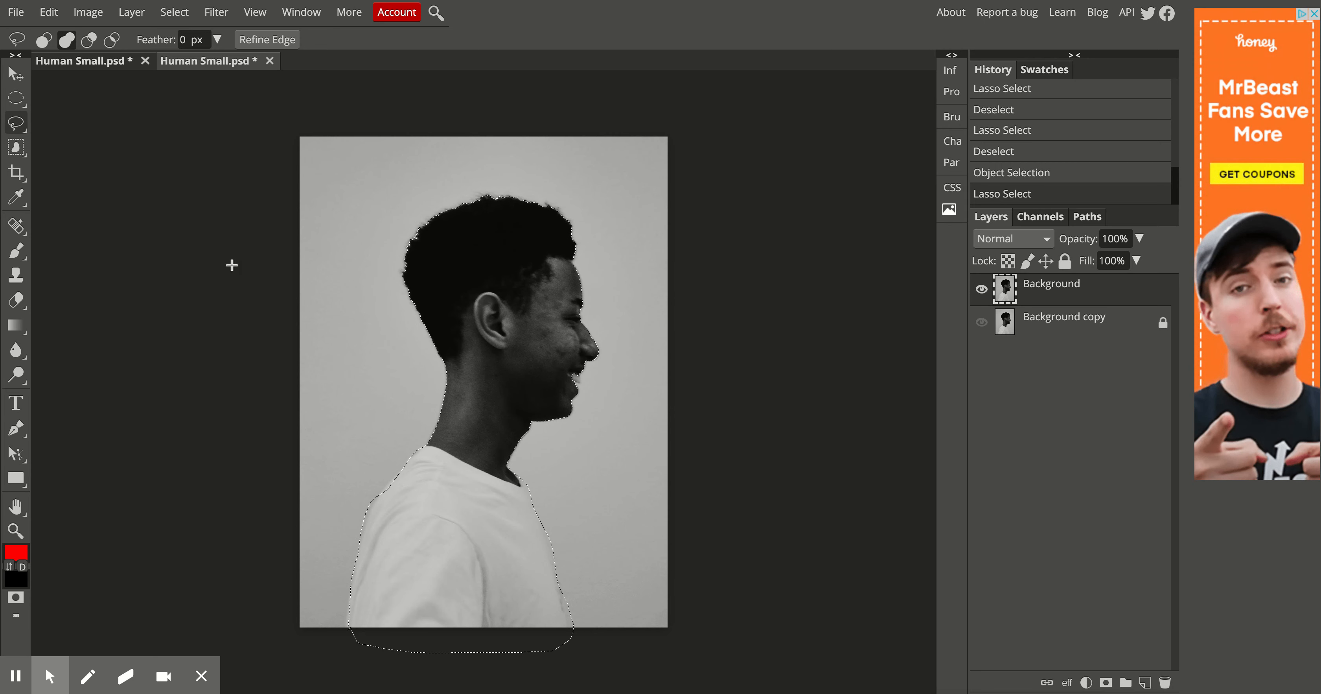
- Invert the selection, delete the backdrop around the man on the Background layer, and deselect
{"action": "left_click", "coordinate": [179, 16]}
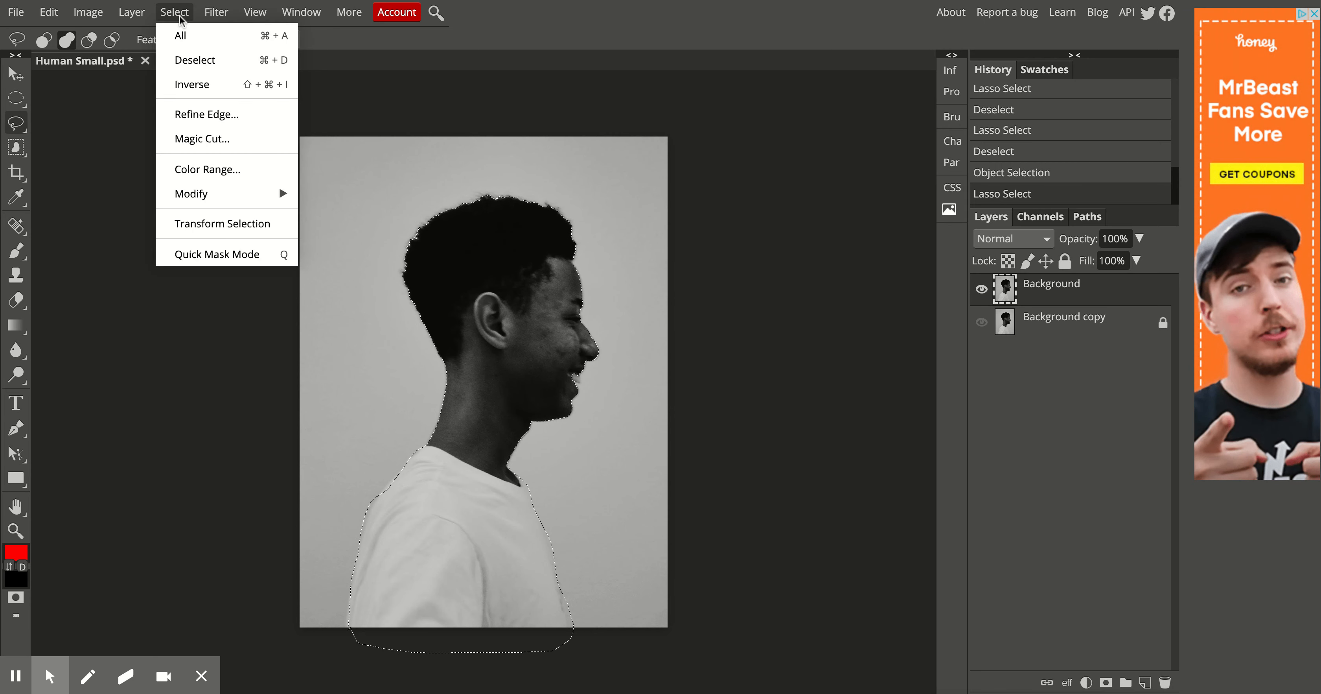
{"action": "left_click", "coordinate": [185, 89]}
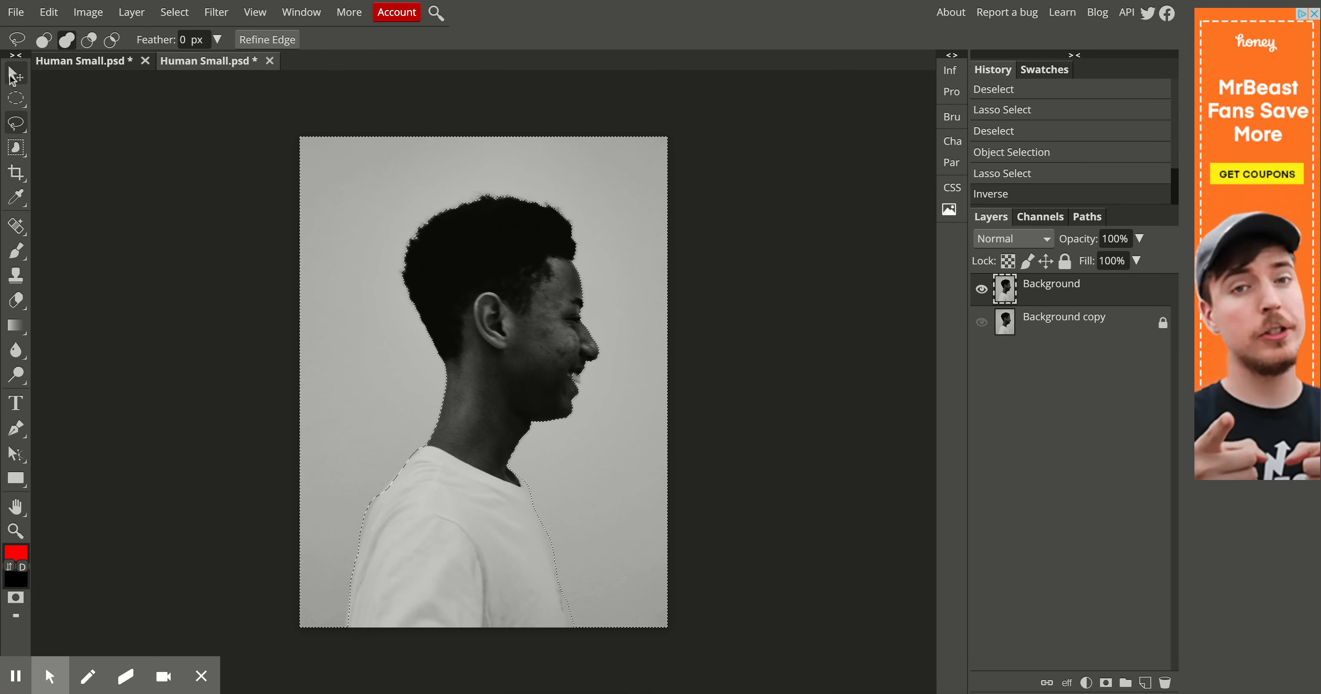
{"action": "left_click", "coordinate": [15, 77]}
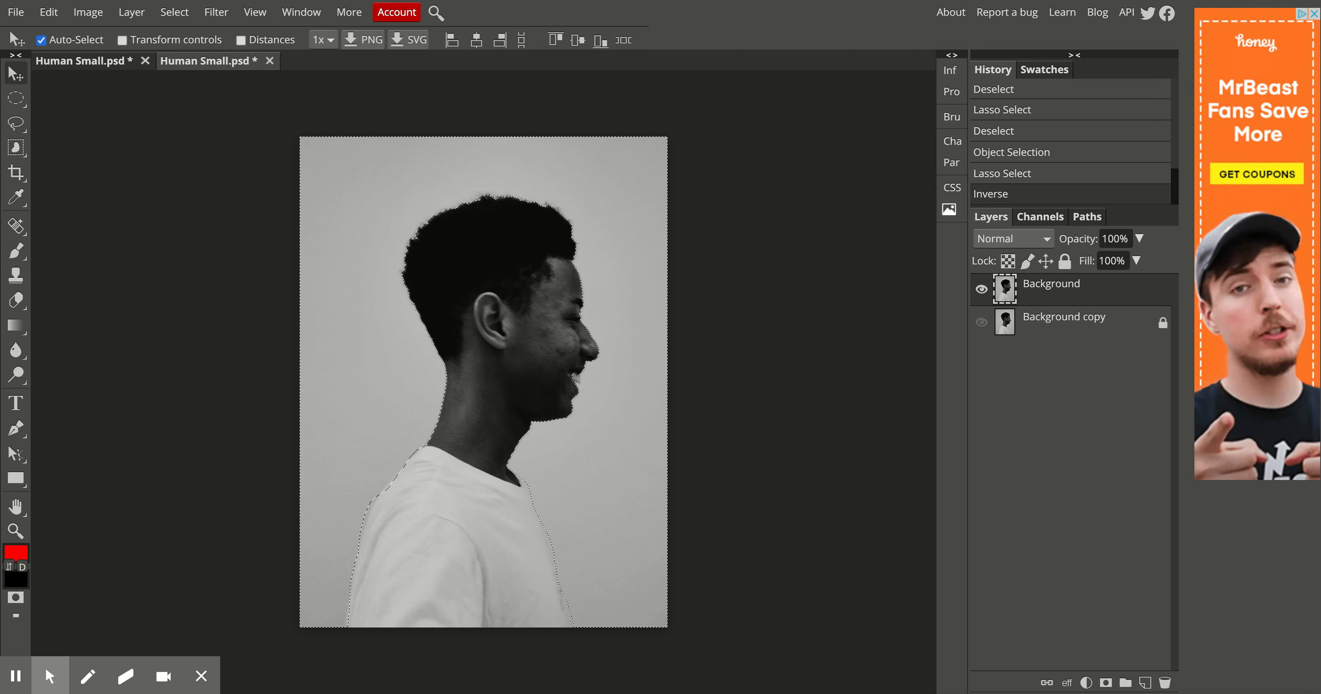
{"action": "key", "text": "Delete"}
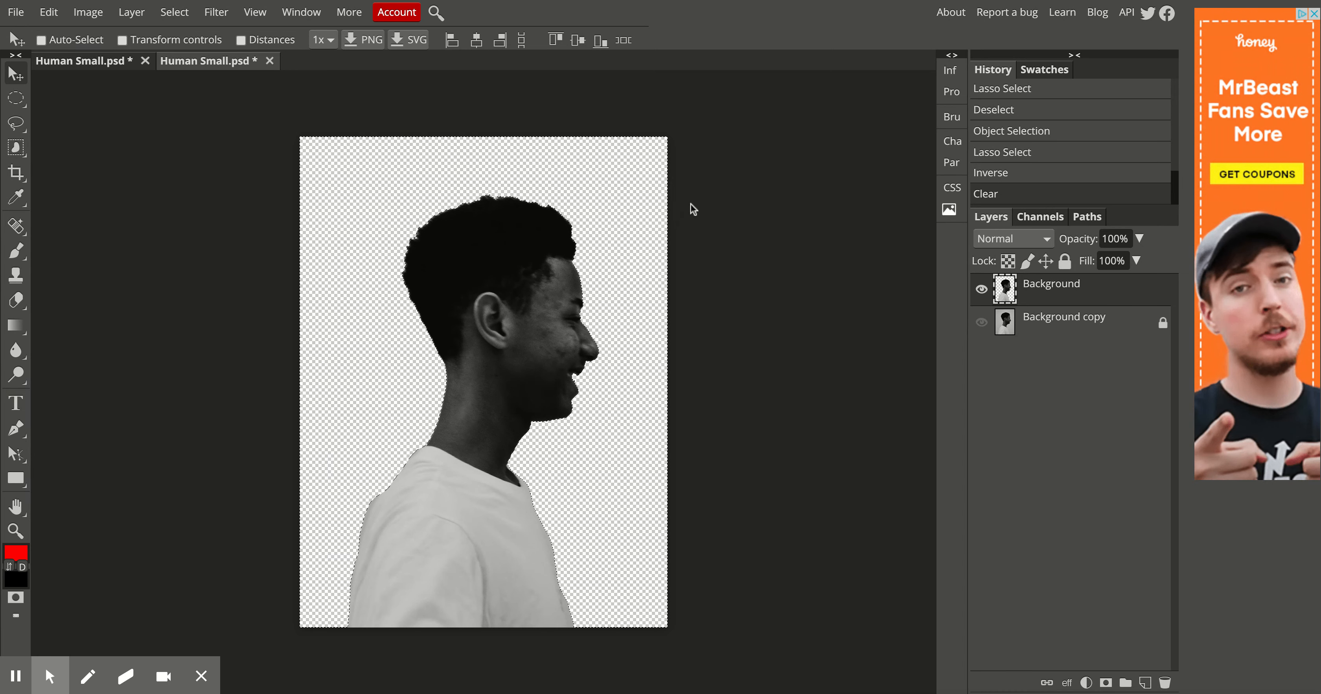
{"action": "key", "text": "ctrl+d"}
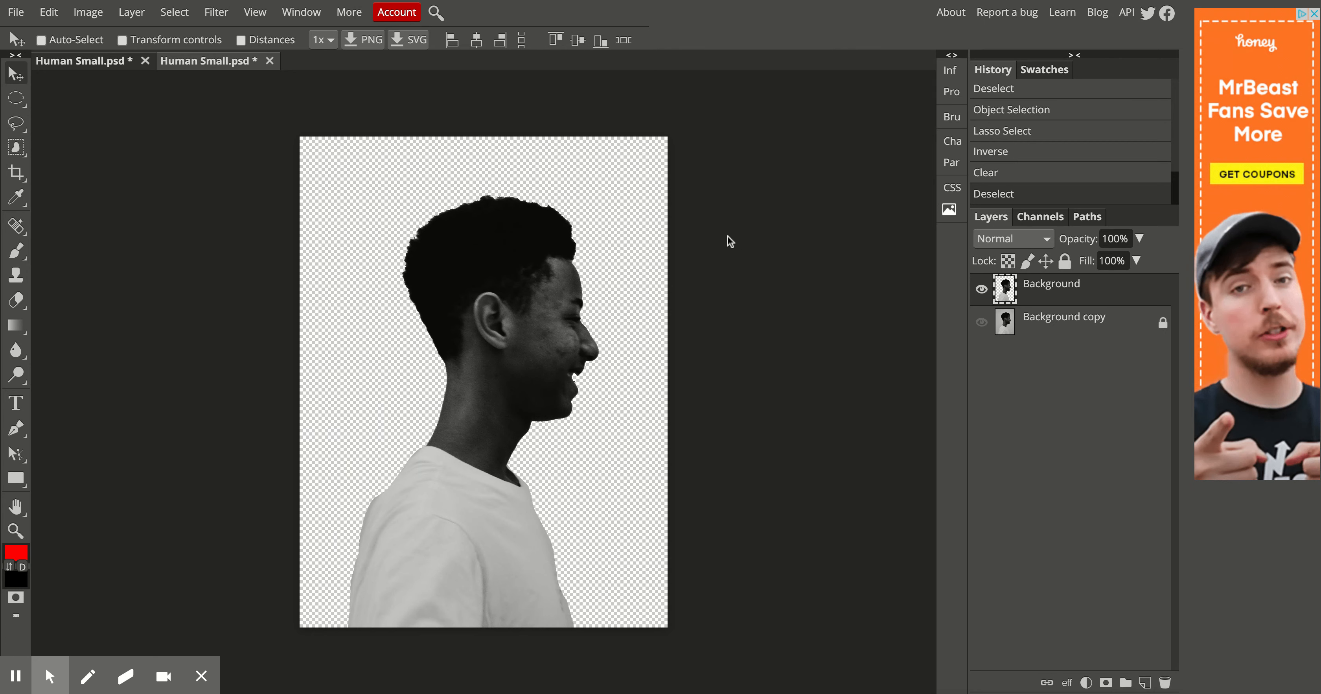
- Save the cut-out document as a PSD file
{"action": "left_click", "coordinate": [16, 14]}
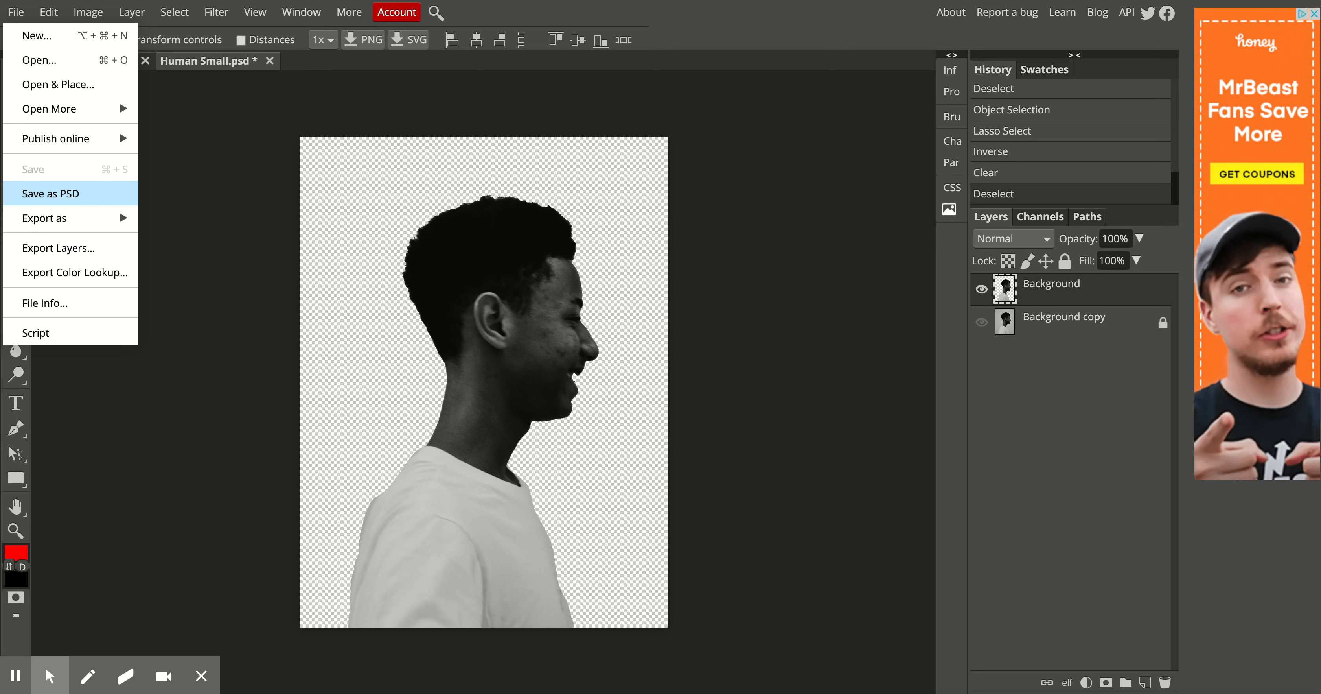
{"action": "left_click", "coordinate": [88, 197]}
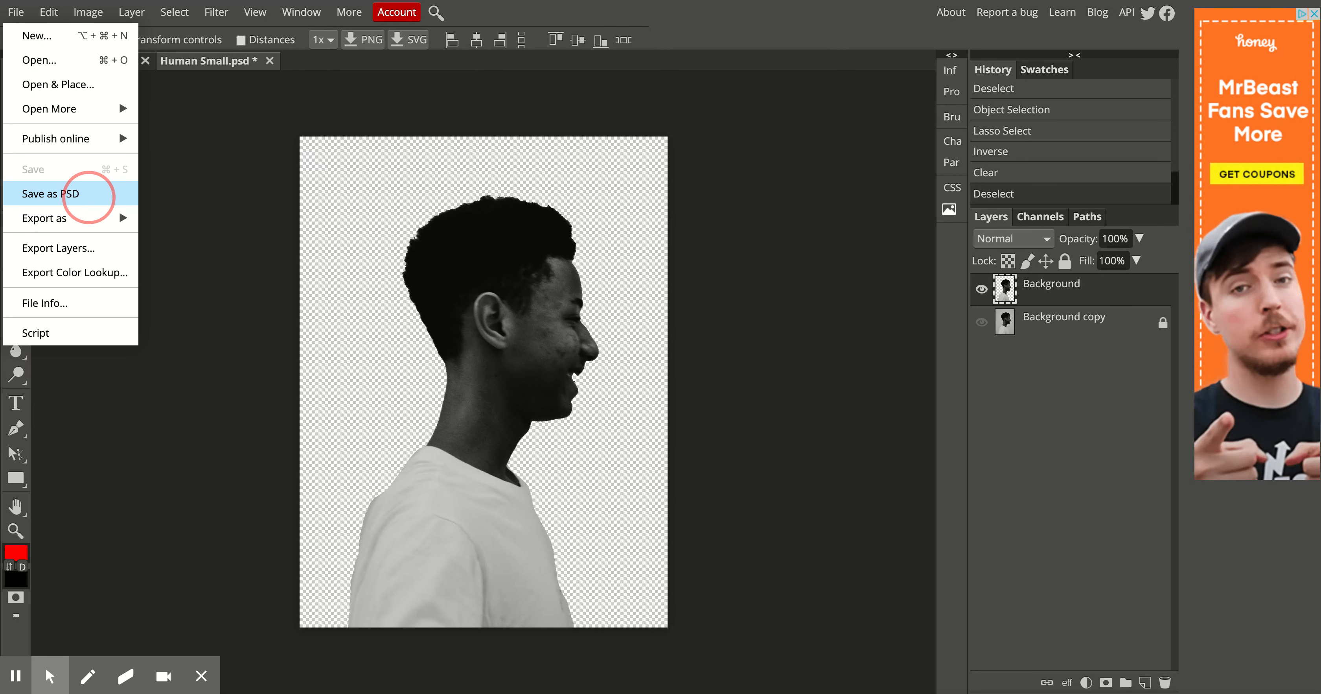